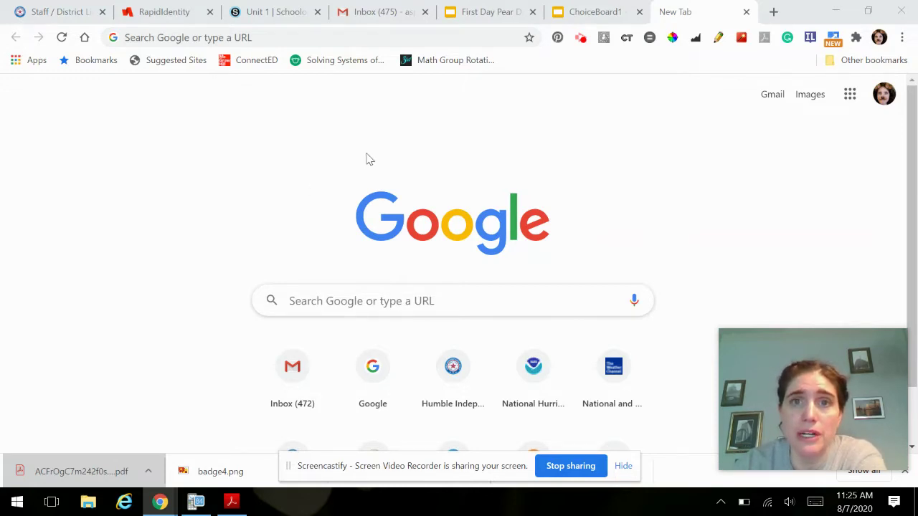
left_click(331, 32)
type("ww")
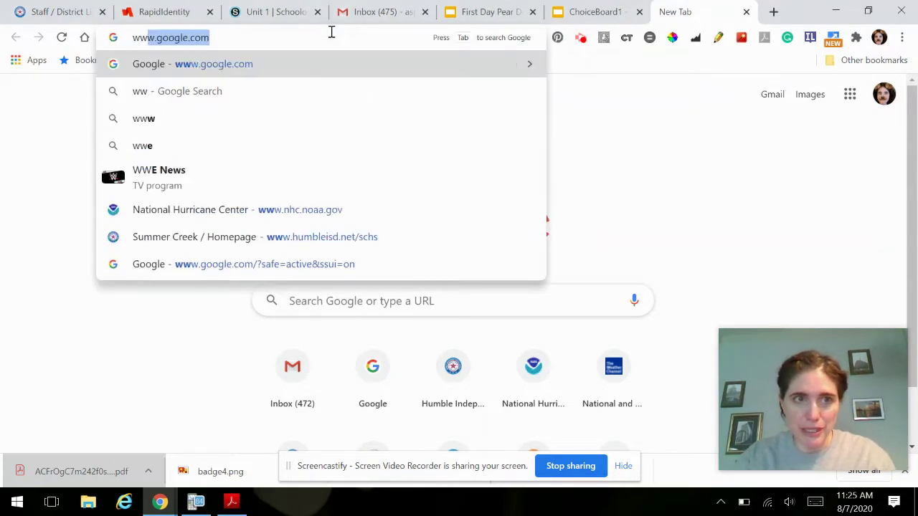
type("w.canva.com")
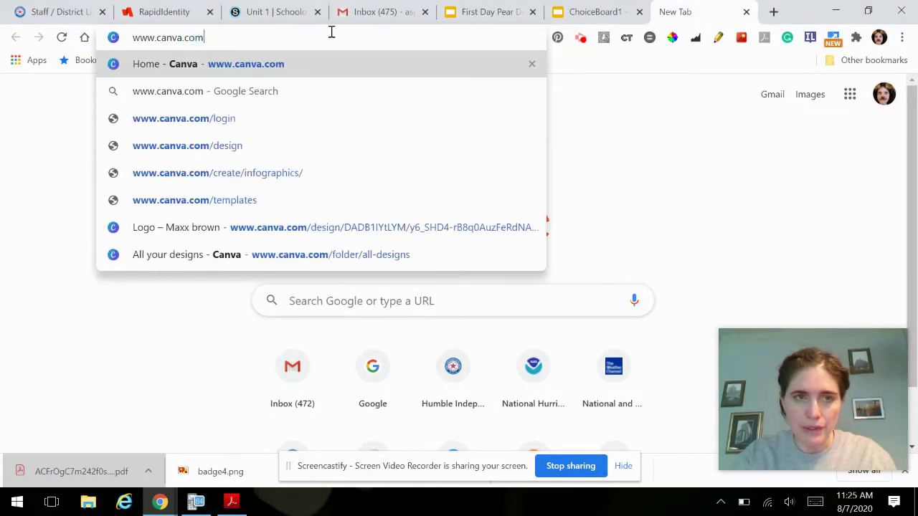
key("Return")
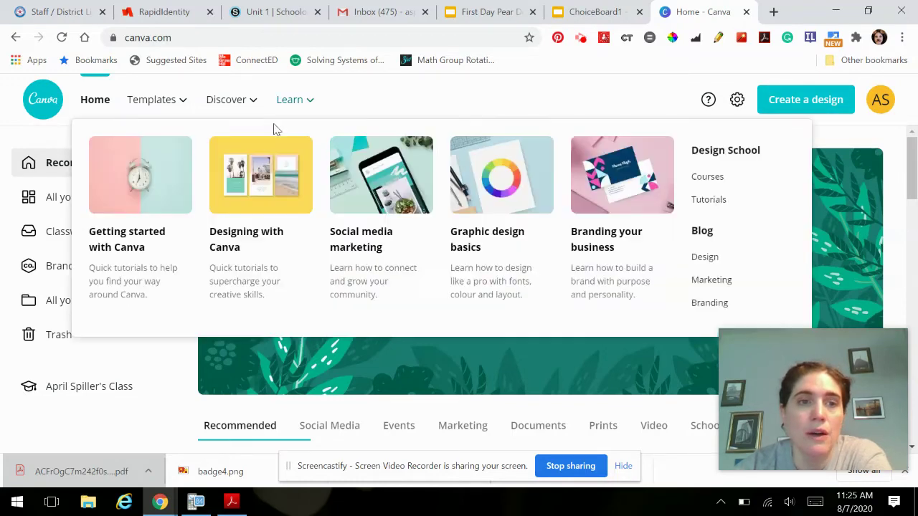
Search Canva's templates for 'logo' and scroll through the results.
mouse_move(170, 115)
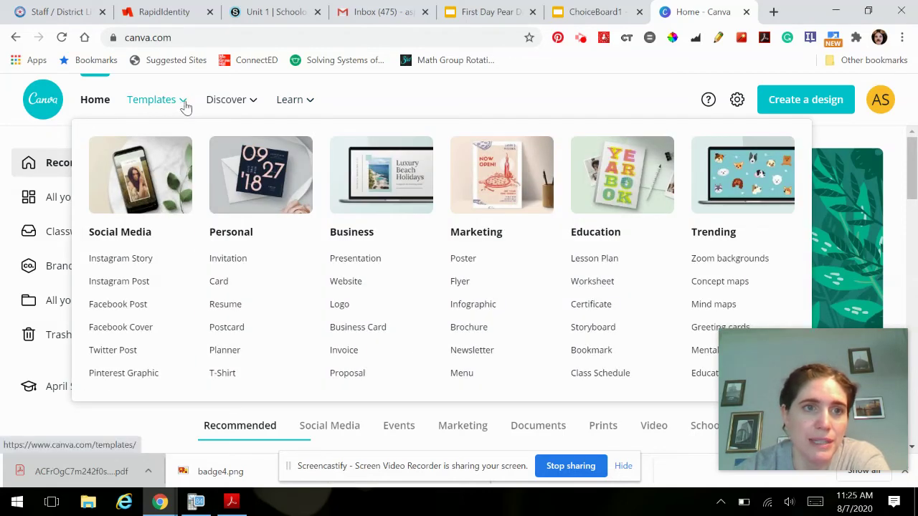
left_click(185, 104)
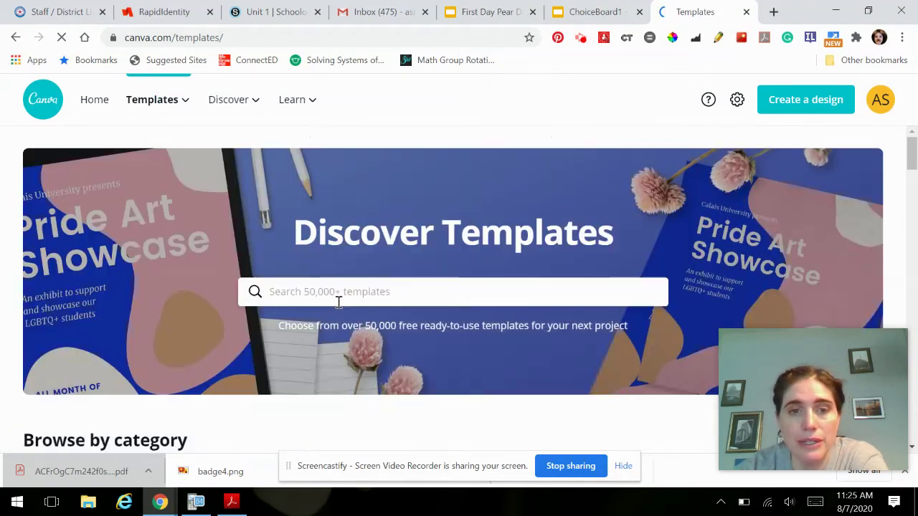
left_click(381, 291)
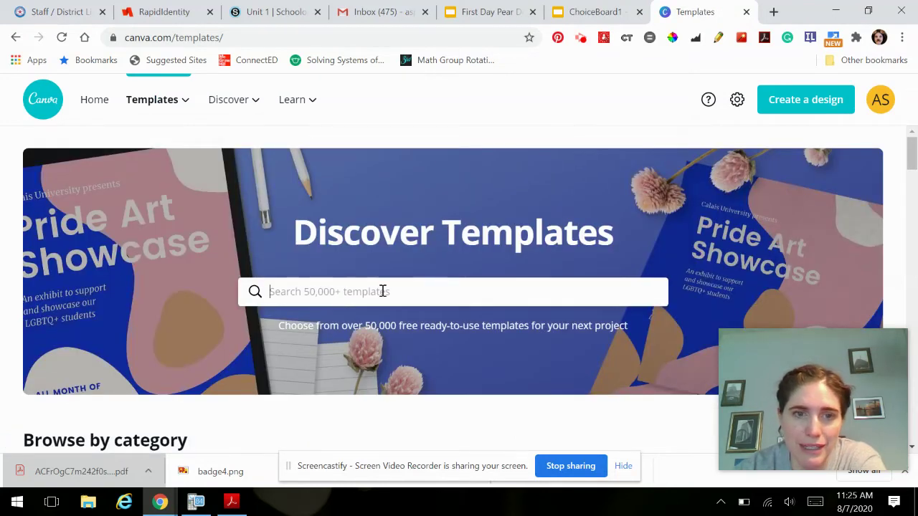
type("logo")
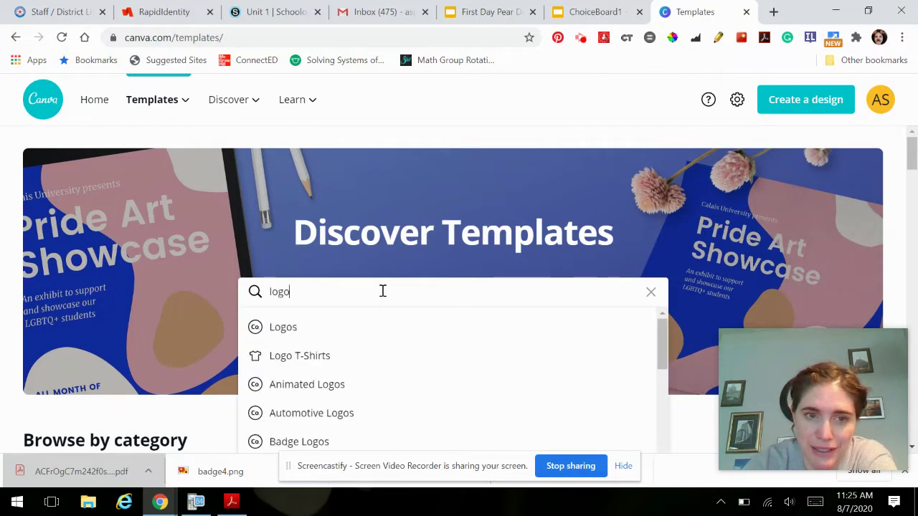
key("Return")
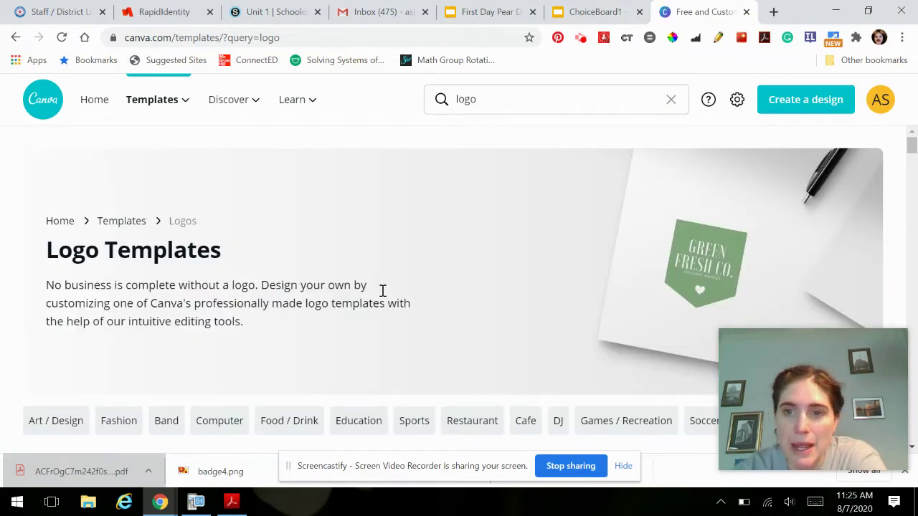
scroll(419, 275, "down", 2)
scroll(420, 276, "down", 2)
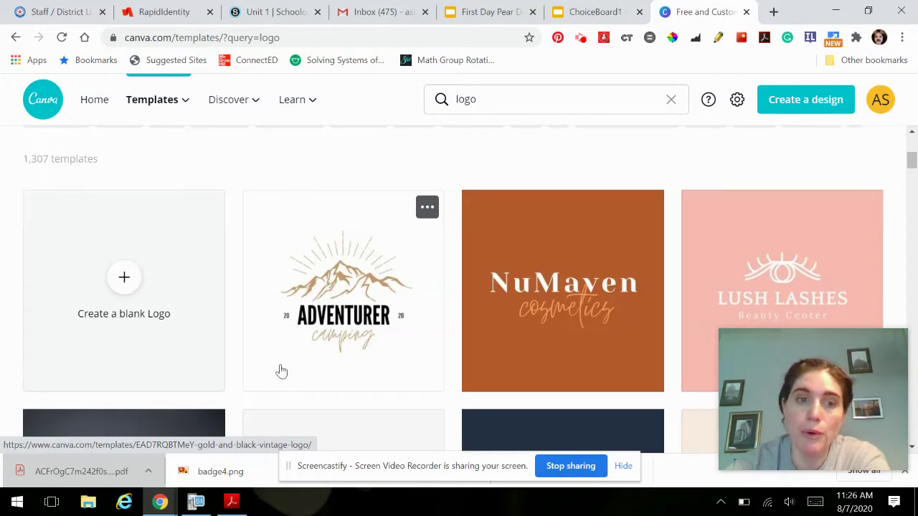
scroll(262, 322, "down", 4)
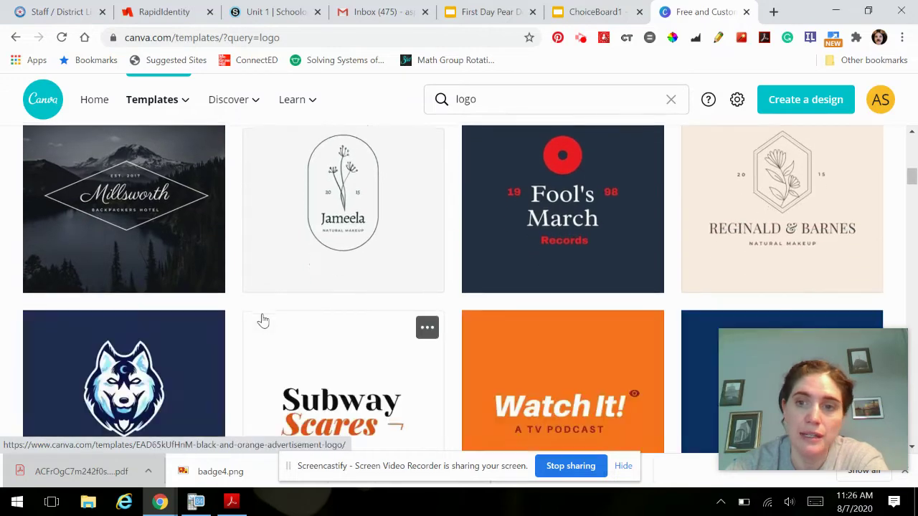
scroll(261, 321, "down", 3)
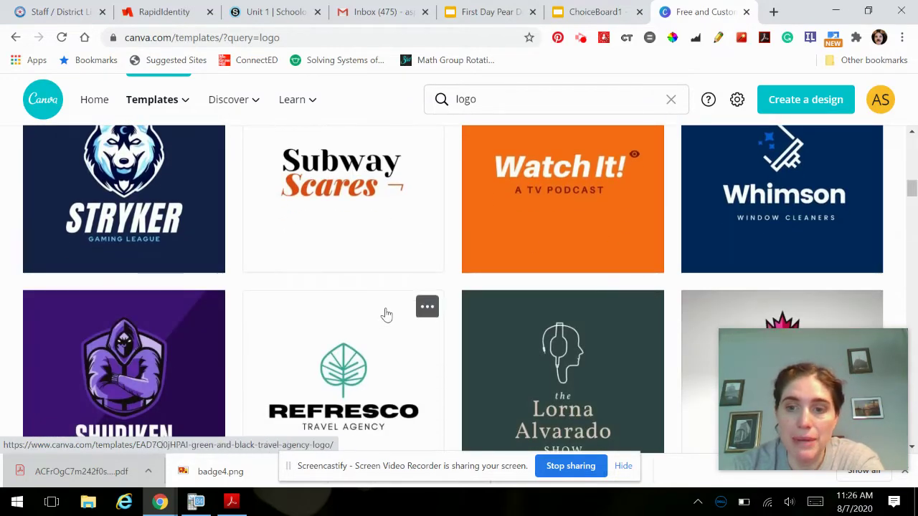
scroll(384, 315, "up", 7)
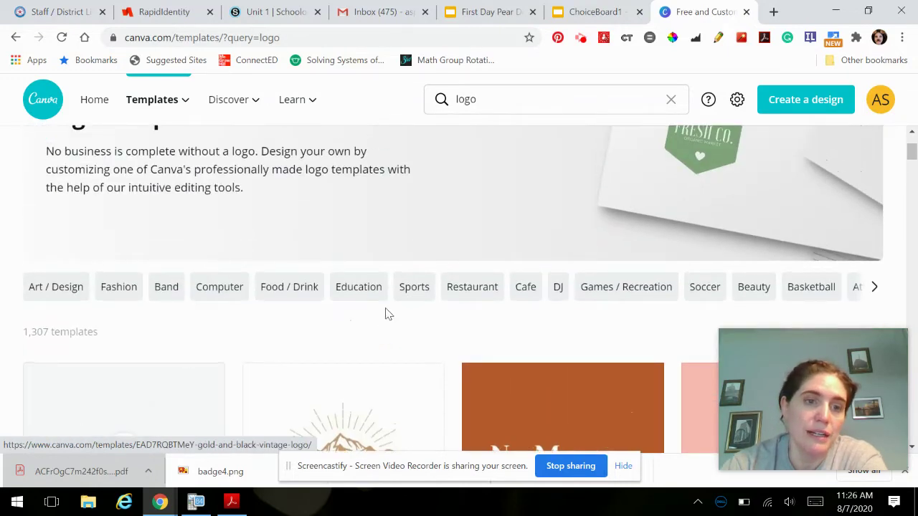
scroll(375, 325, "down", 4)
scroll(376, 329, "up", 1)
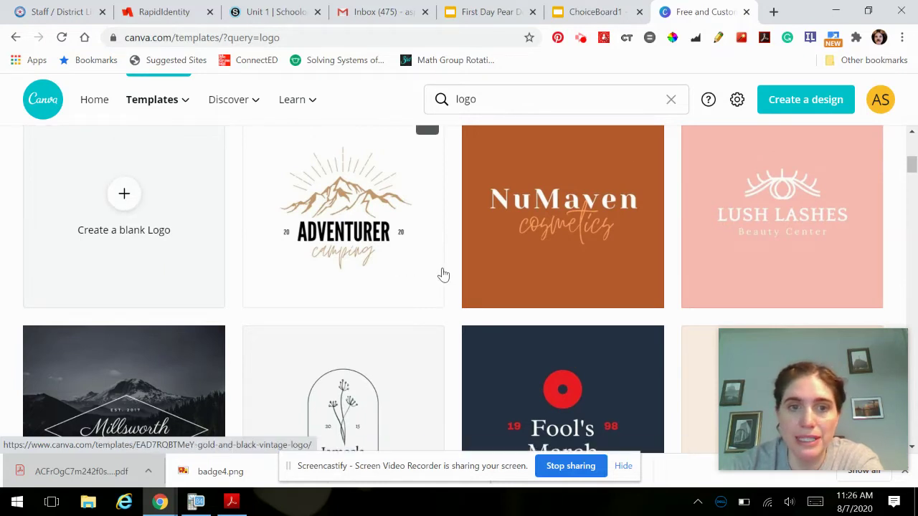
Use the Adventurer (Gold and Black Vintage Logo) template and make its background dark maroon.
left_click(366, 230)
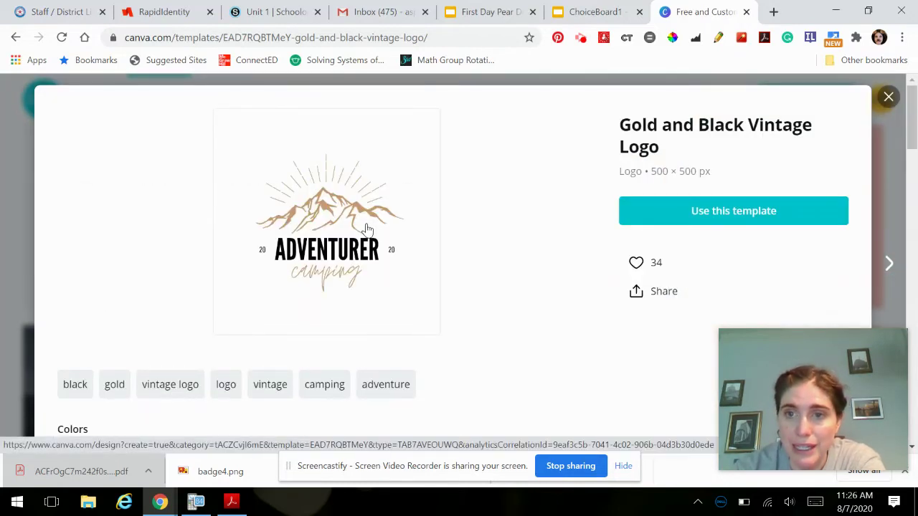
left_click(720, 213)
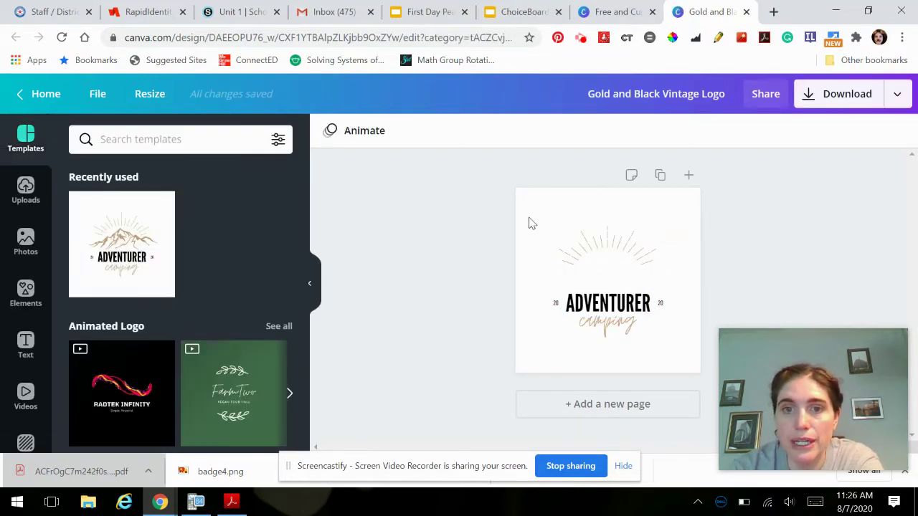
left_click(530, 223)
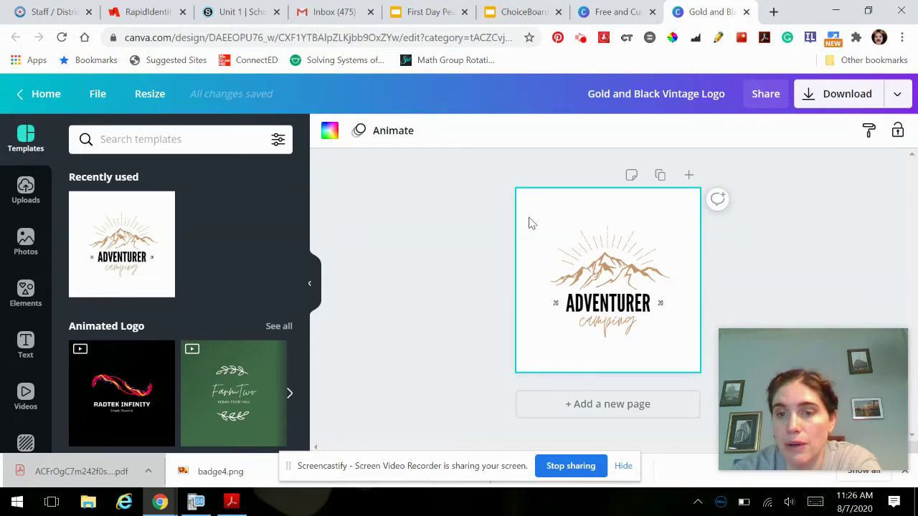
left_click(330, 131)
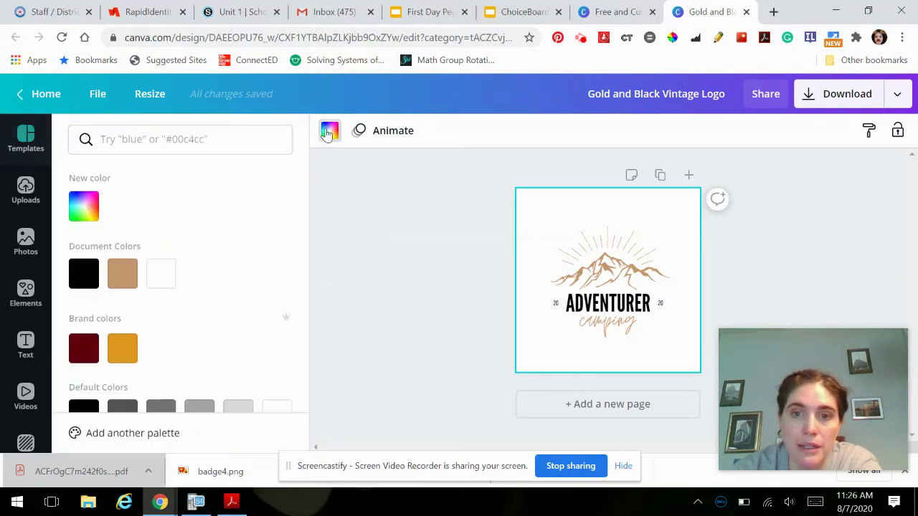
left_click(90, 352)
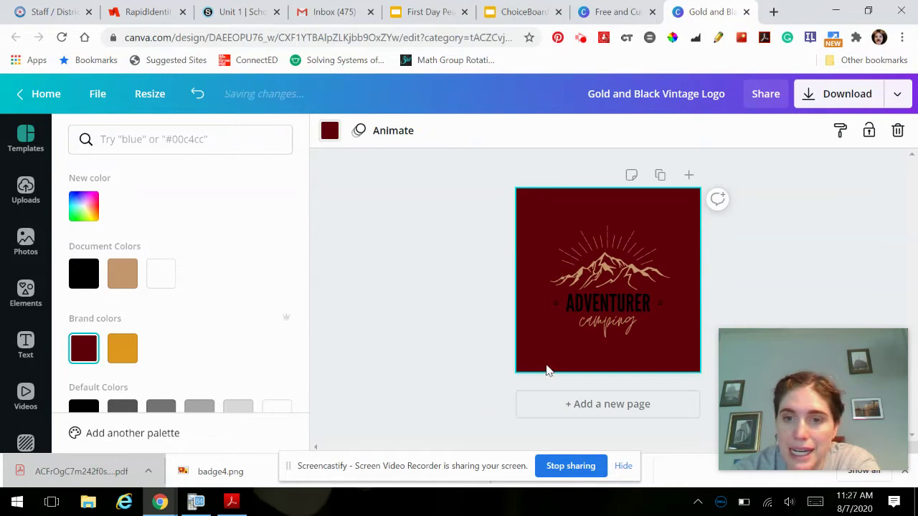
Replace the ADVENTURER heading with 'Spiller'.
left_click(598, 301)
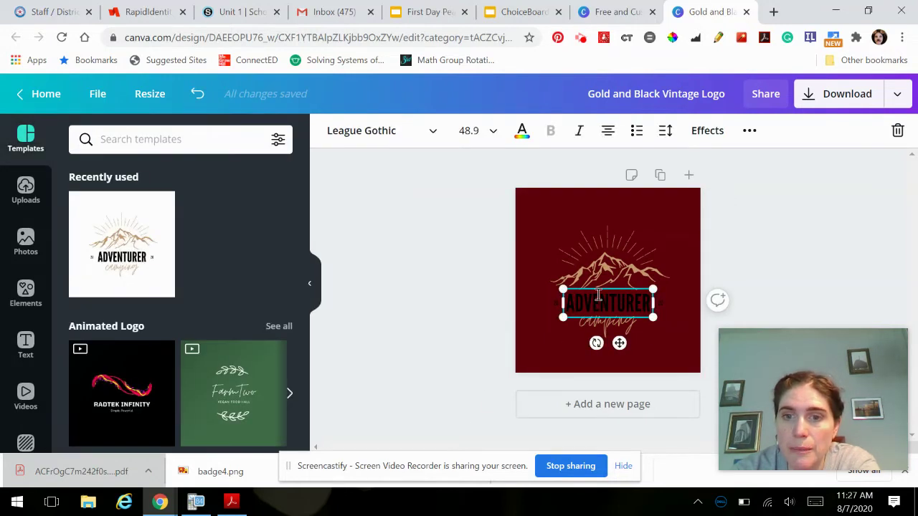
left_click(598, 295)
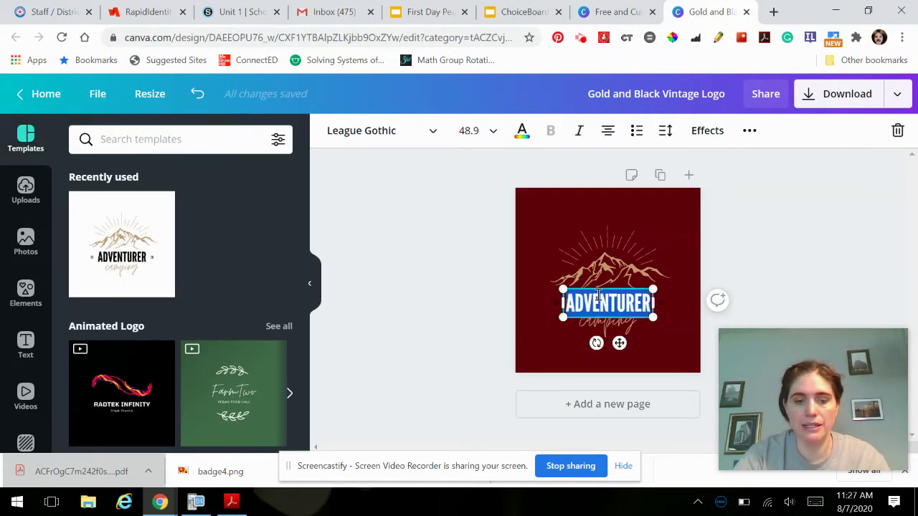
type("Spiller")
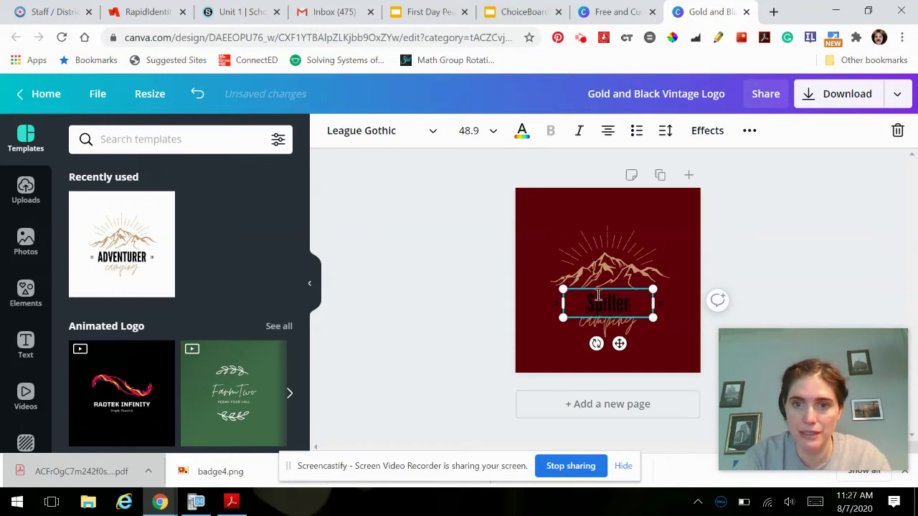
left_click(748, 241)
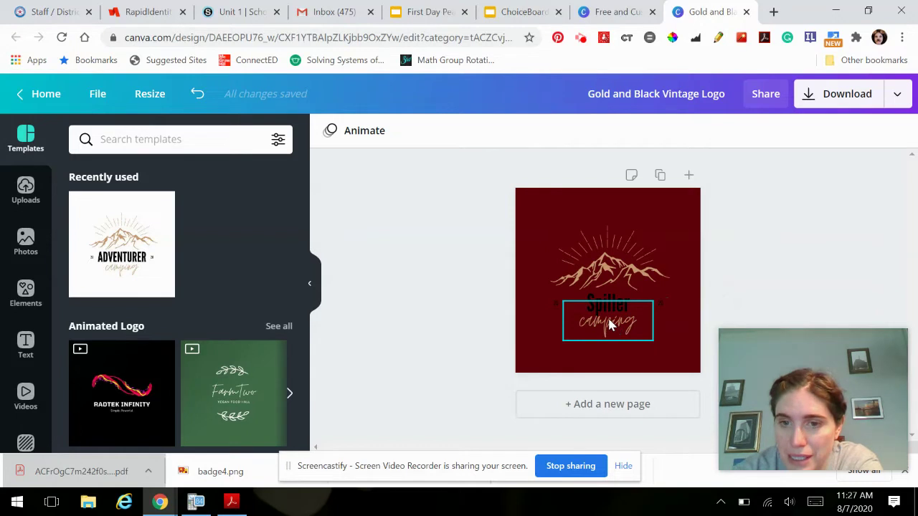
Change the script word 'camping' to the initials 'ARR'.
double_click(607, 323)
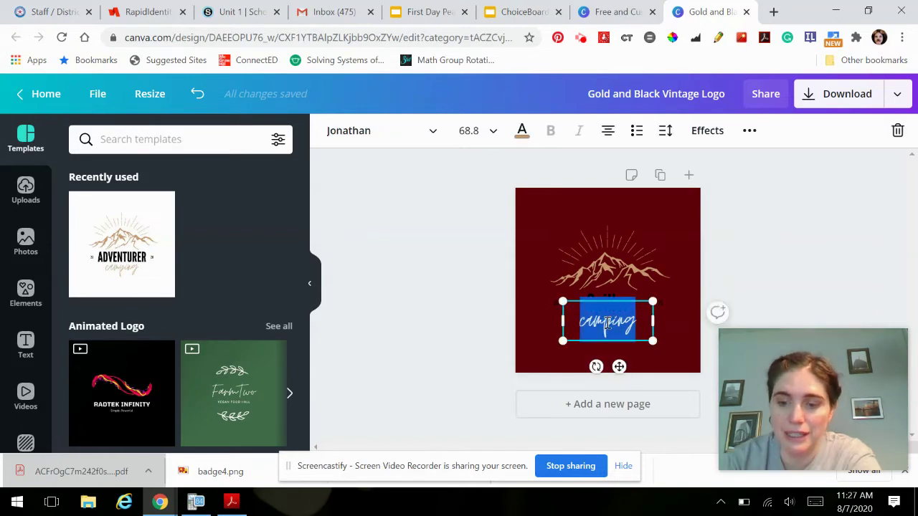
type("ARR")
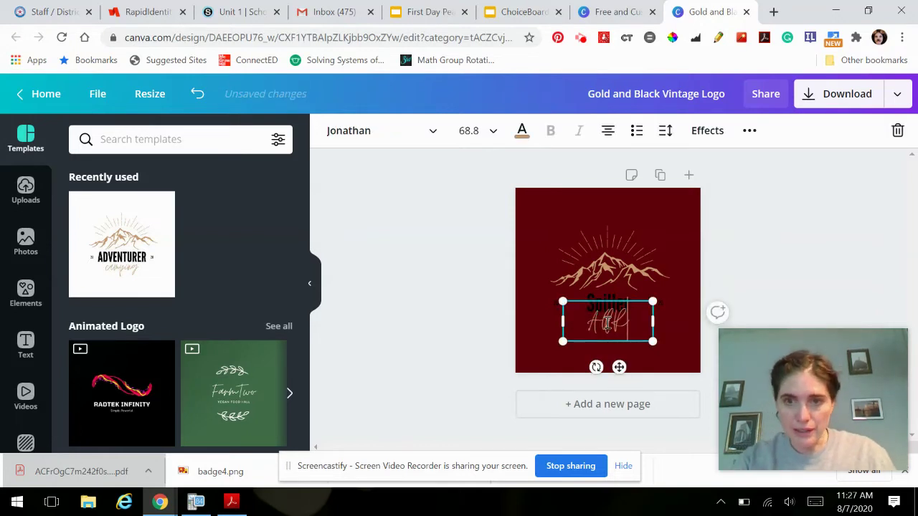
left_click(726, 270)
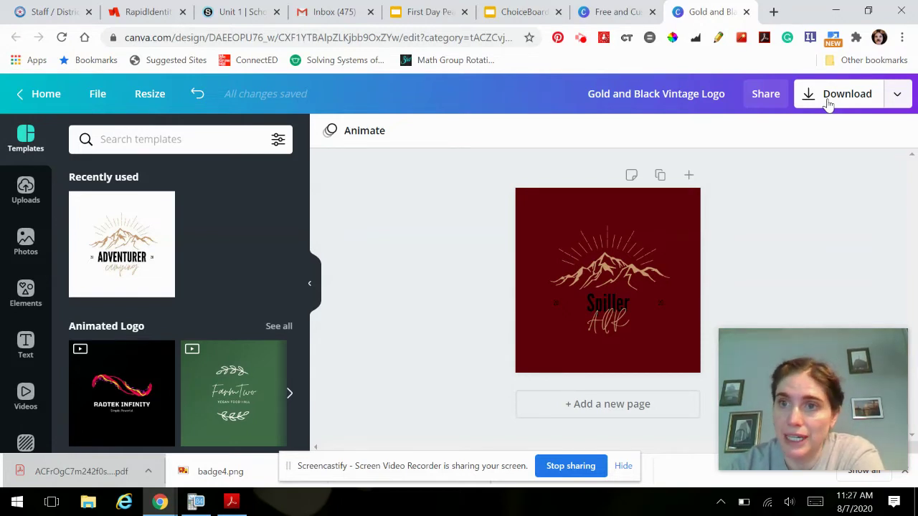
Download the logo design as a PNG file.
left_click(829, 101)
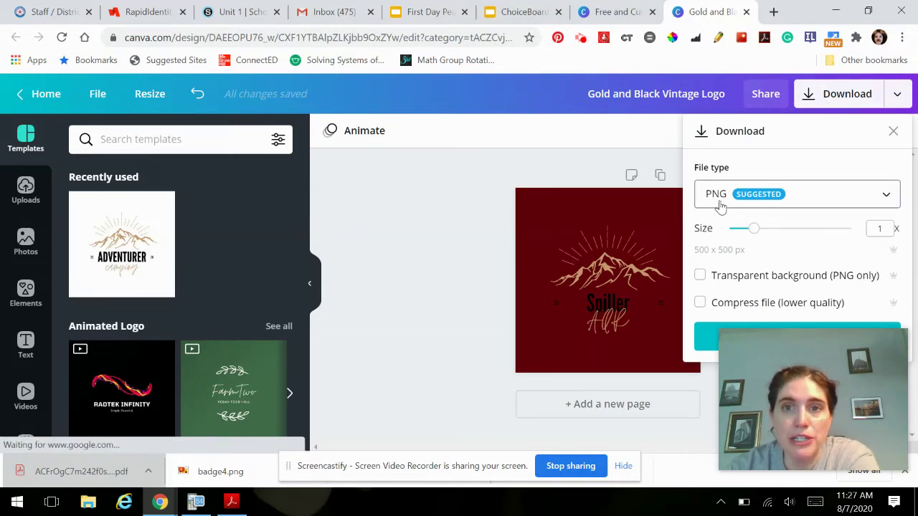
left_click(721, 206)
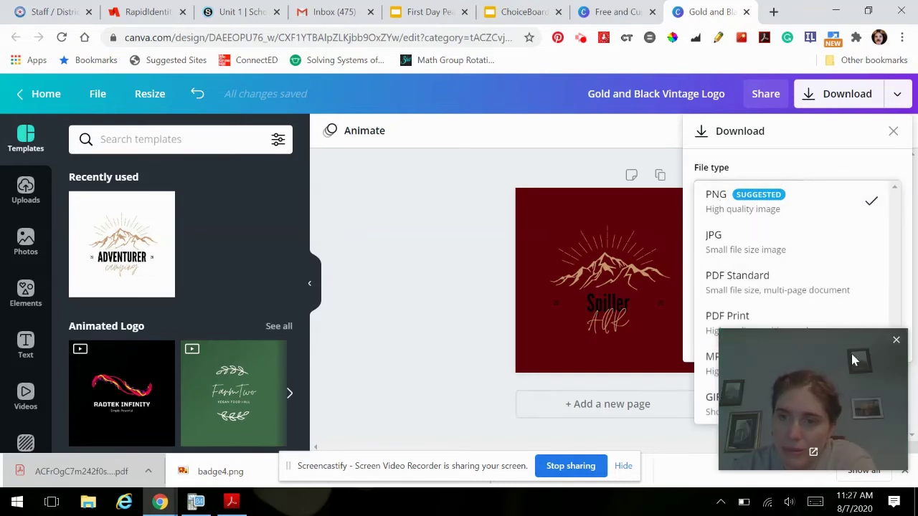
left_click_drag(830, 351, 69, 85)
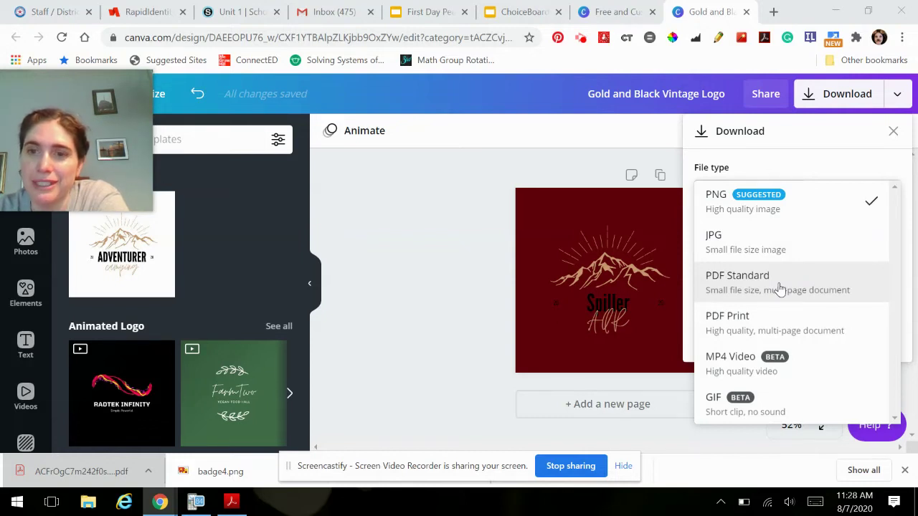
left_click(725, 208)
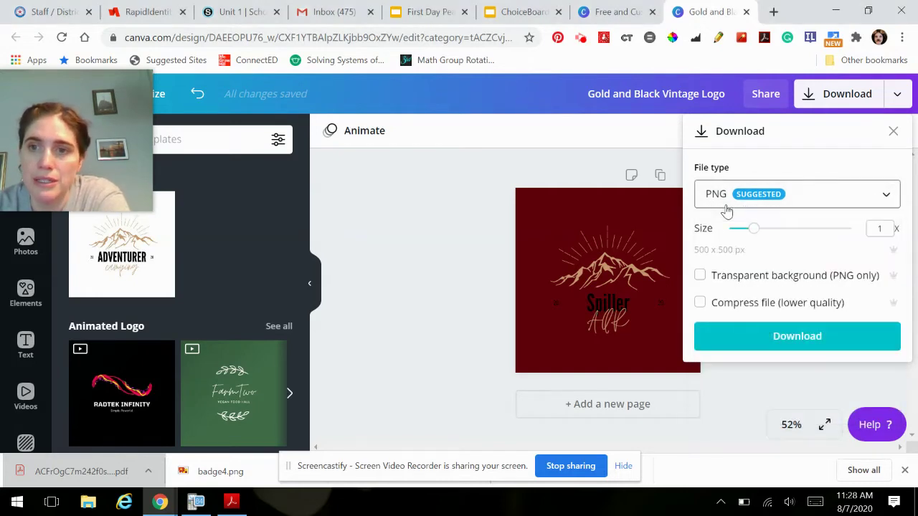
left_click(752, 343)
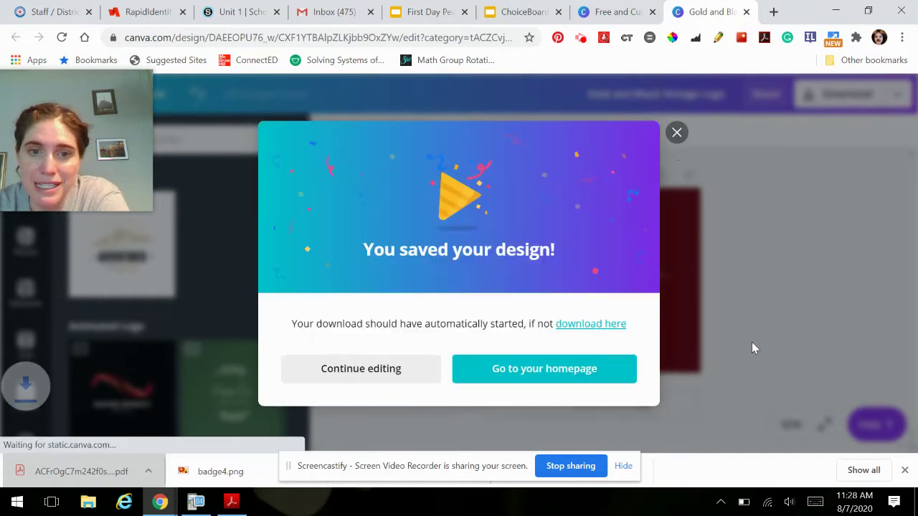
Return to the Canva homepage, open the Logo templates and start a blank logo design.
left_click(542, 379)
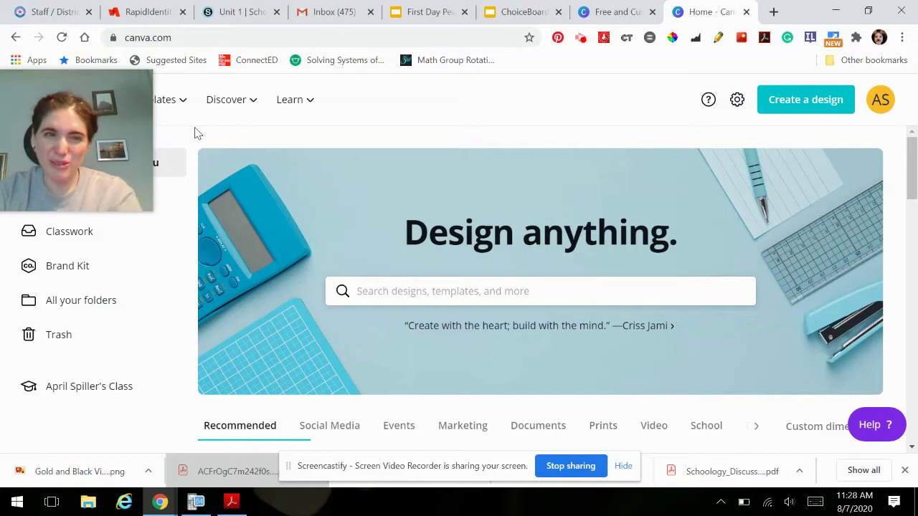
left_click_drag(123, 118, 902, 365)
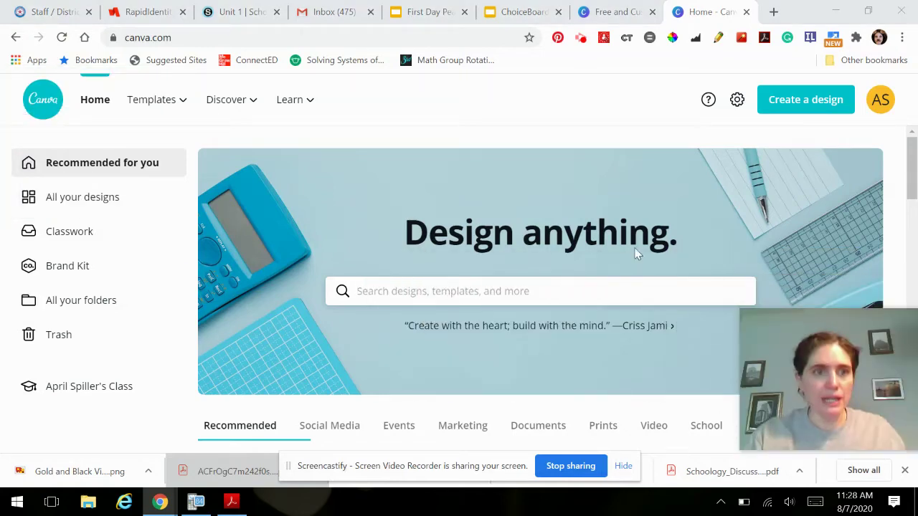
mouse_move(229, 100)
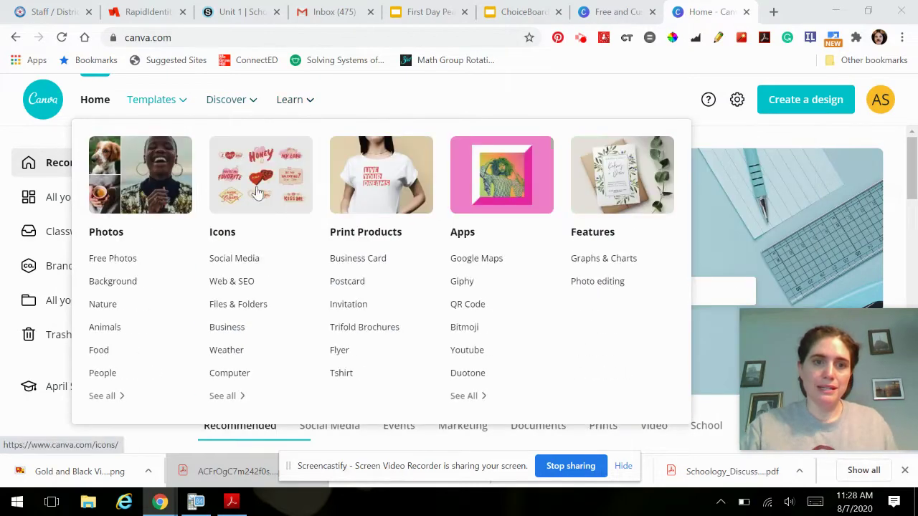
mouse_move(150, 98)
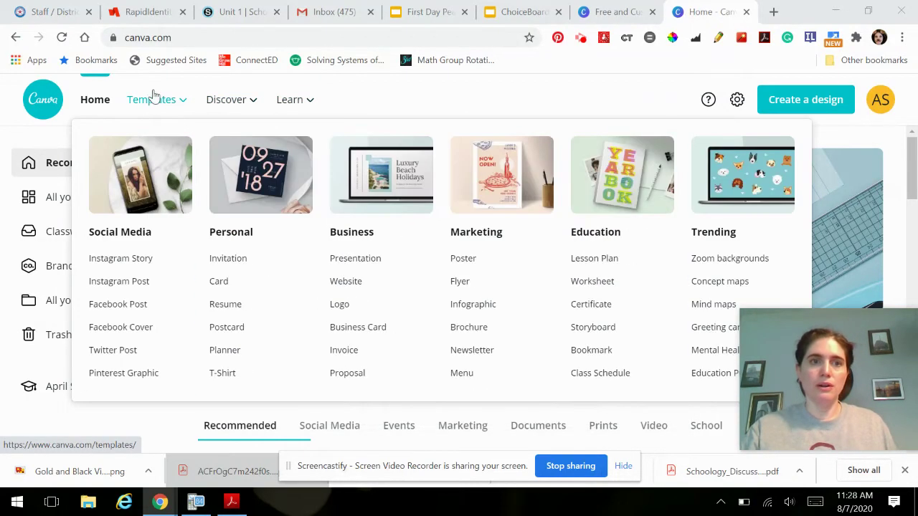
left_click(339, 305)
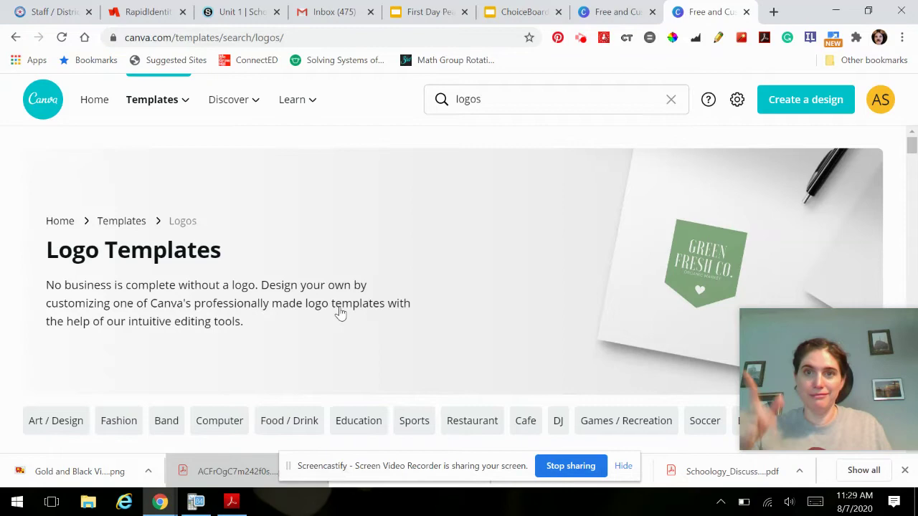
scroll(340, 313, "down", 5)
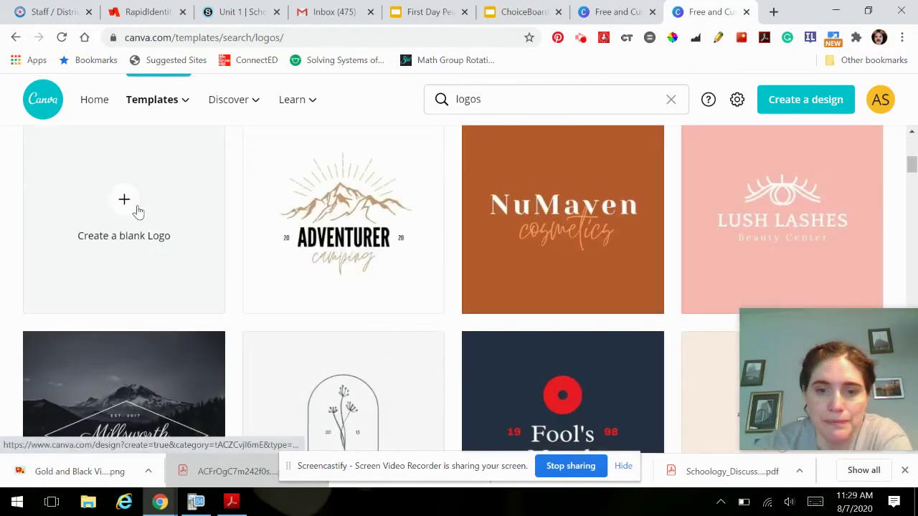
left_click(124, 208)
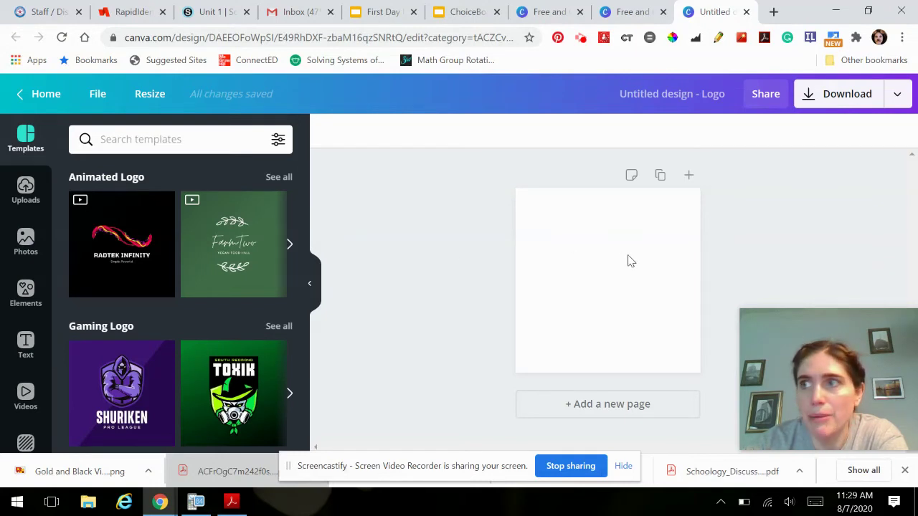
Try orange wave and bokeh backgrounds on the blank logo, then set it plain white.
left_click(289, 474)
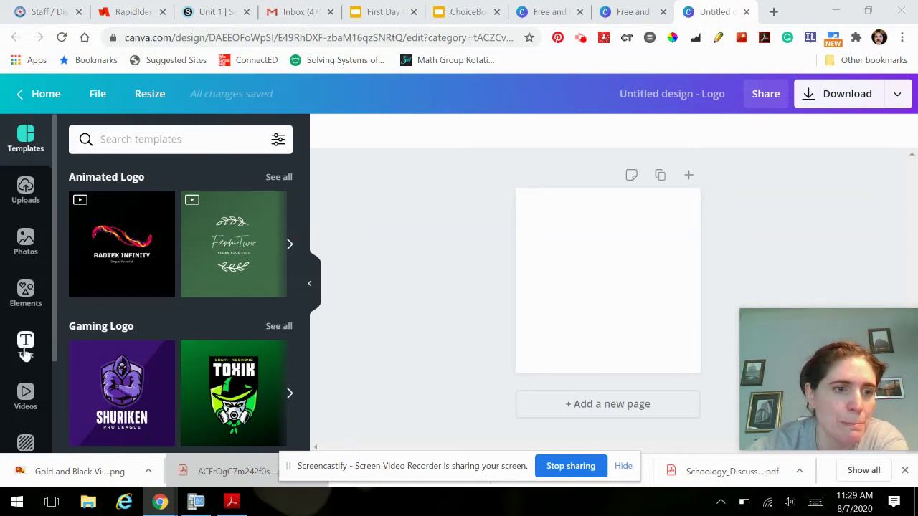
scroll(24, 360, "down", 2)
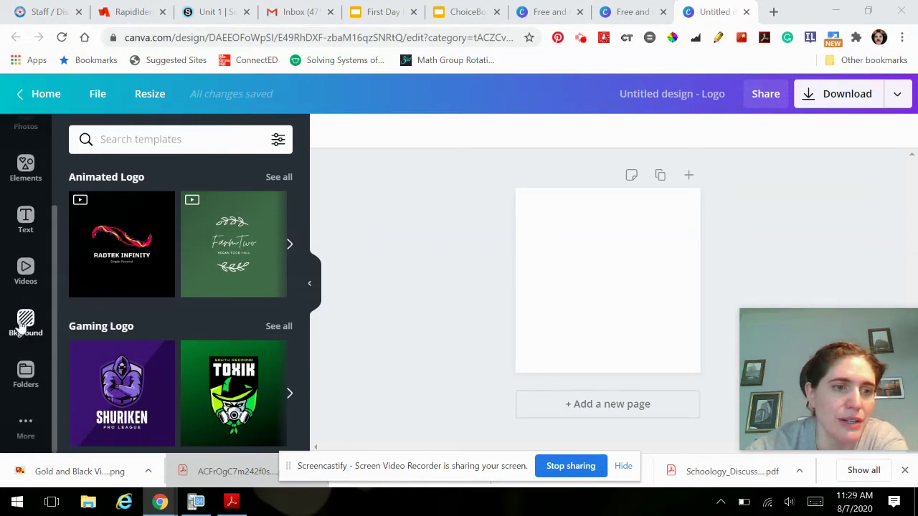
left_click(25, 321)
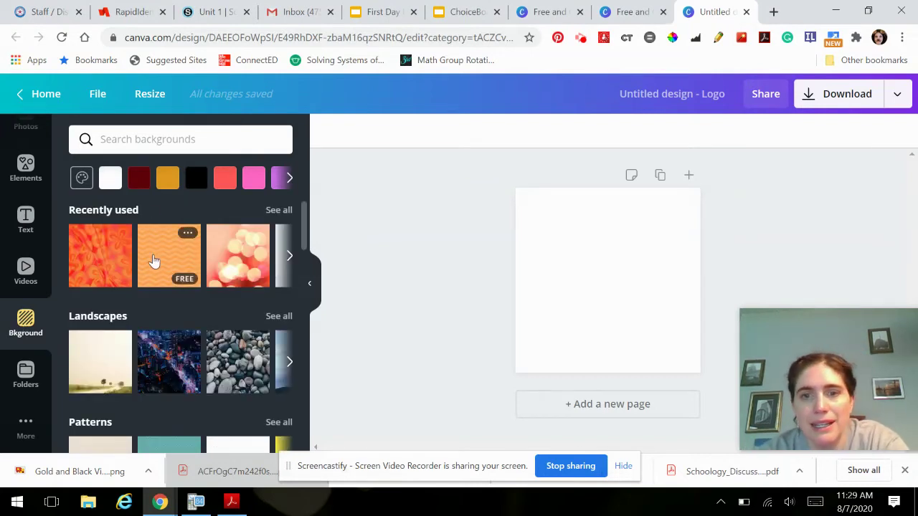
left_click(155, 260)
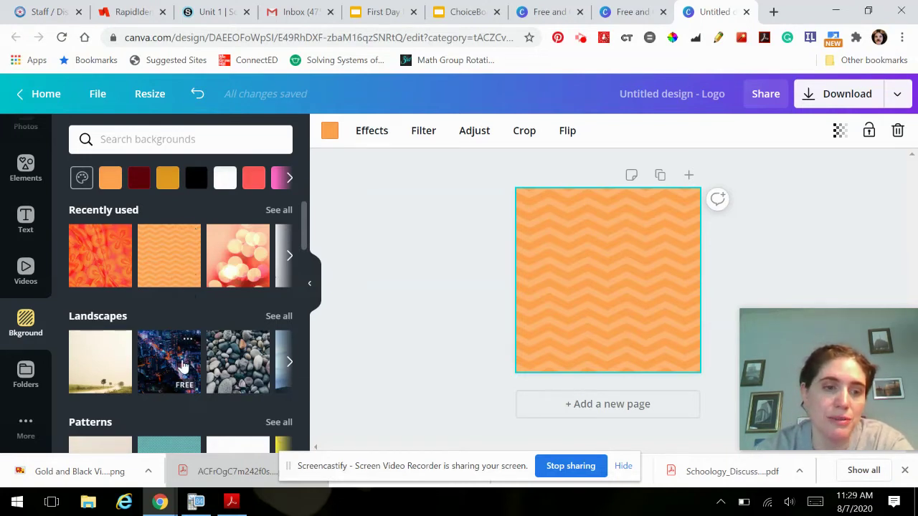
scroll(183, 366, "down", 6)
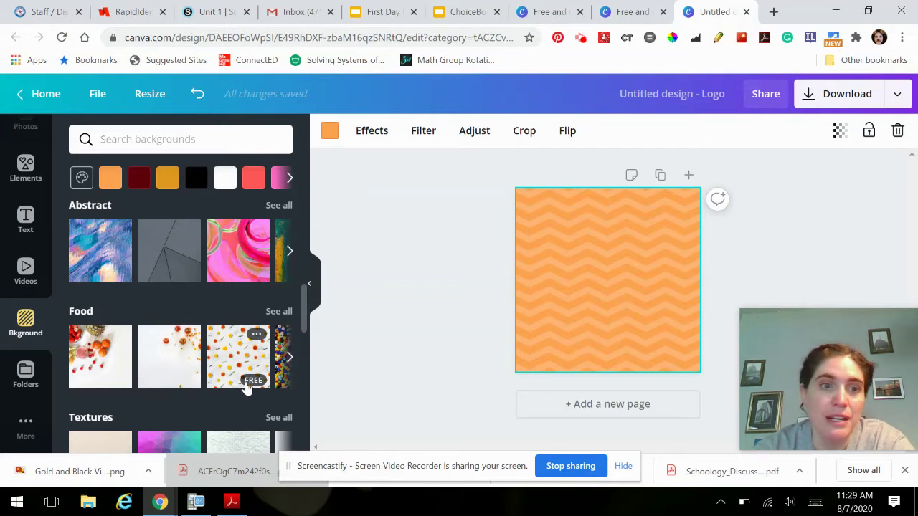
scroll(178, 303, "up", 6)
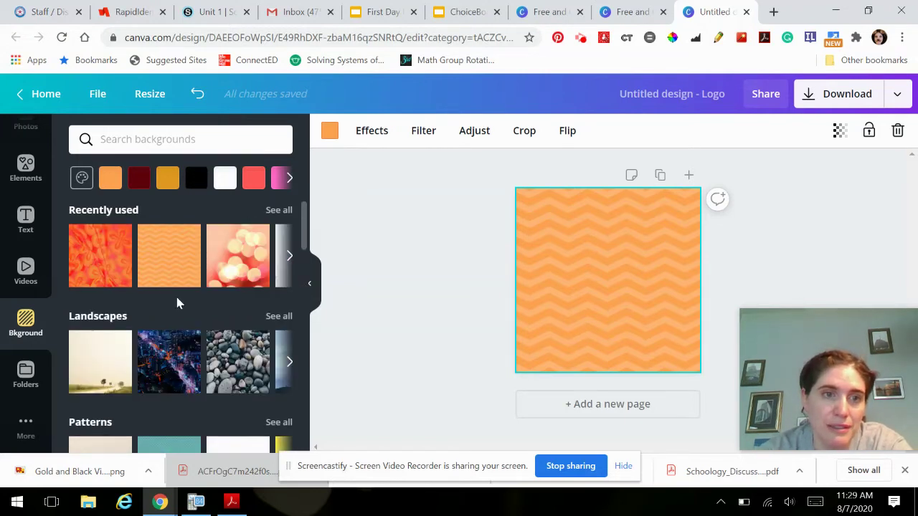
left_click(264, 265)
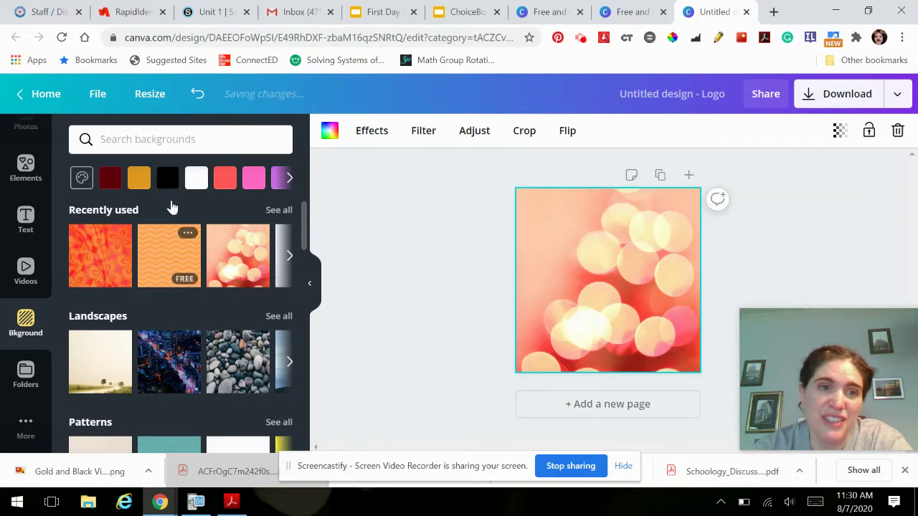
left_click(196, 178)
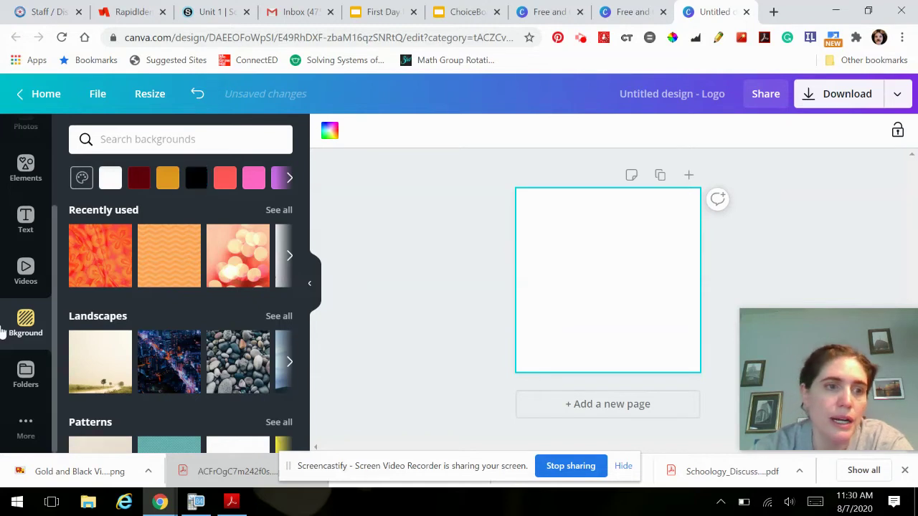
left_click(26, 166)
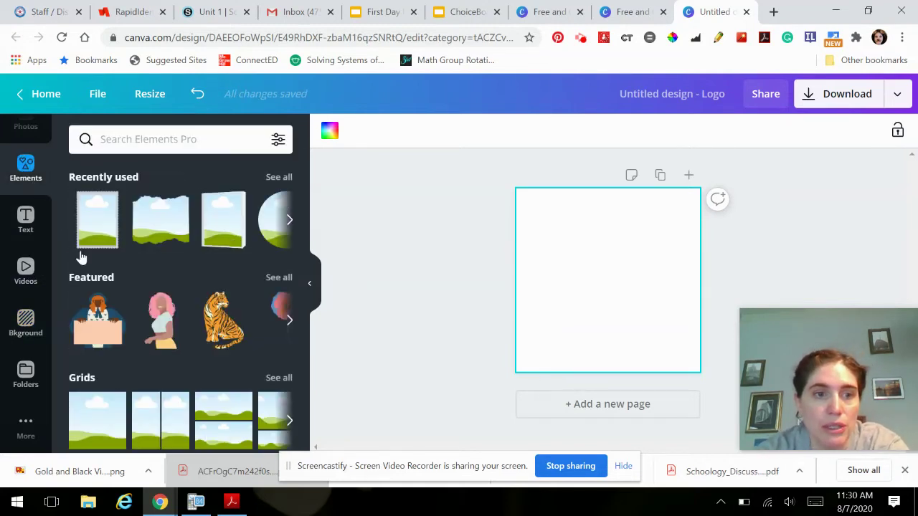
Browse the Elements panel and bring up the full list of frames.
scroll(112, 294, "down", 6)
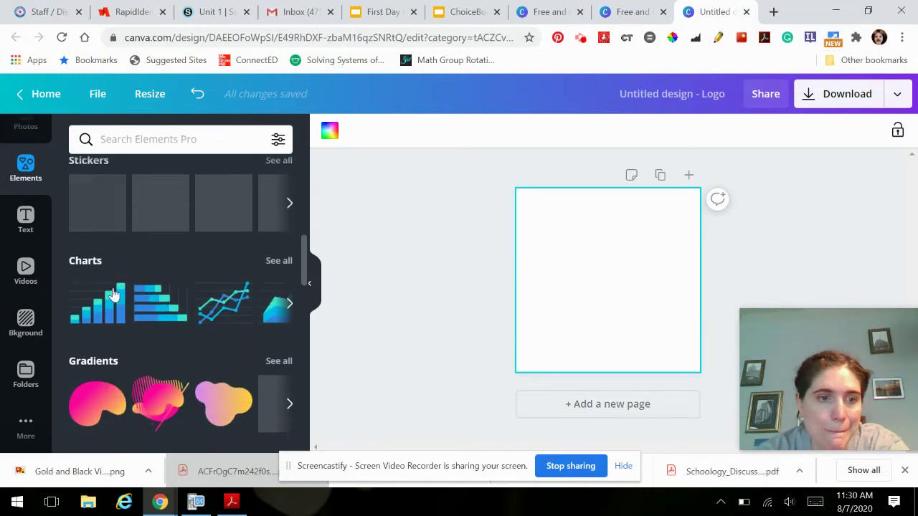
scroll(113, 294, "up", 5)
scroll(113, 294, "down", 2)
scroll(113, 294, "up", 3)
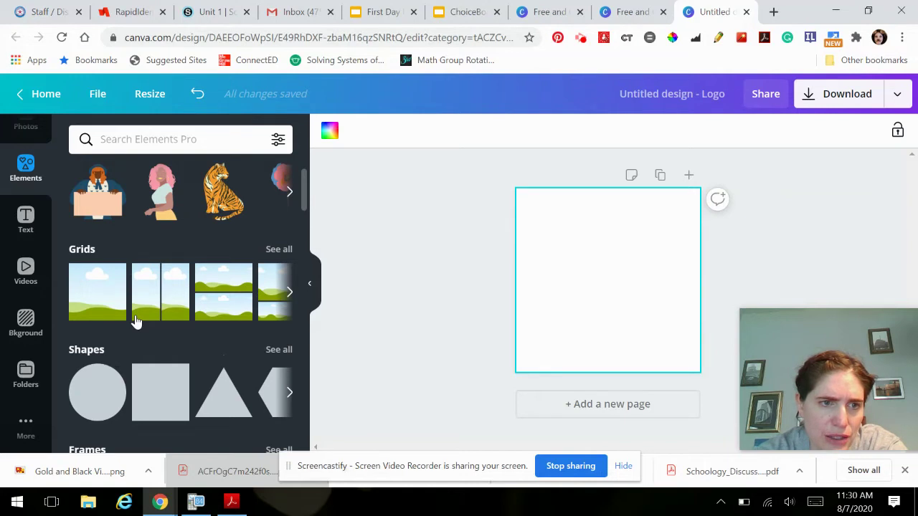
scroll(137, 322, "down", 3)
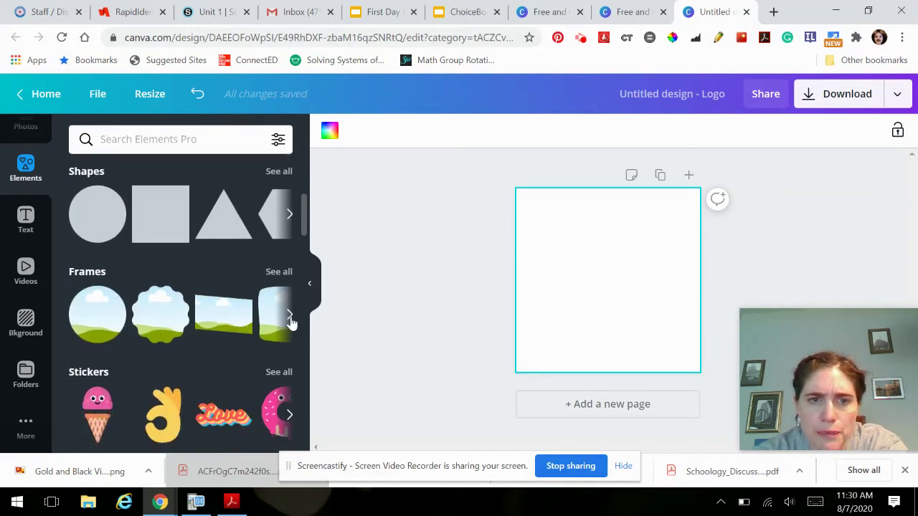
left_click(290, 318)
left_click(289, 319)
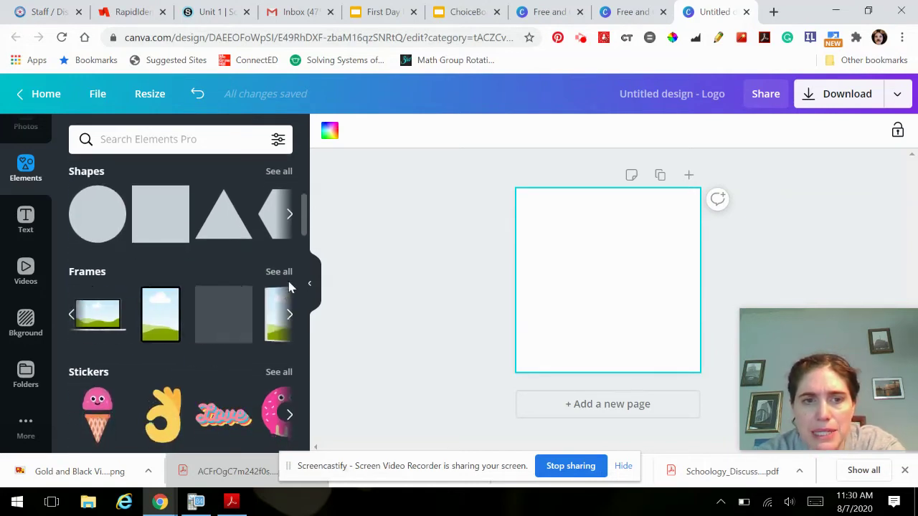
left_click(285, 272)
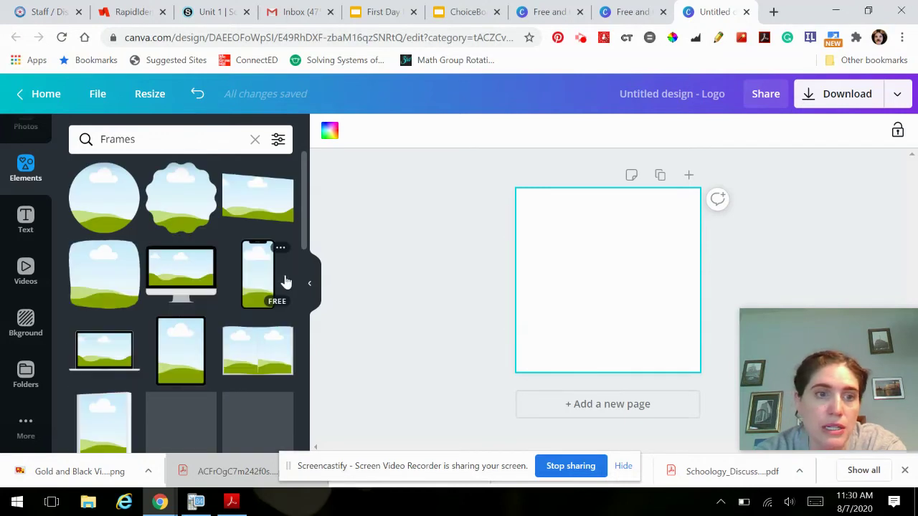
Scroll down to the letter frames and place the S frame on the page.
scroll(196, 351, "down", 10)
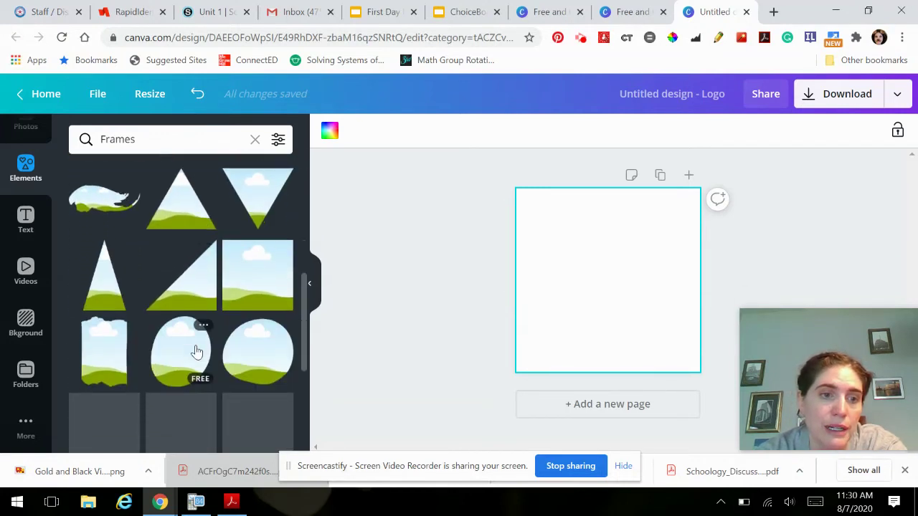
scroll(196, 352, "down", 5)
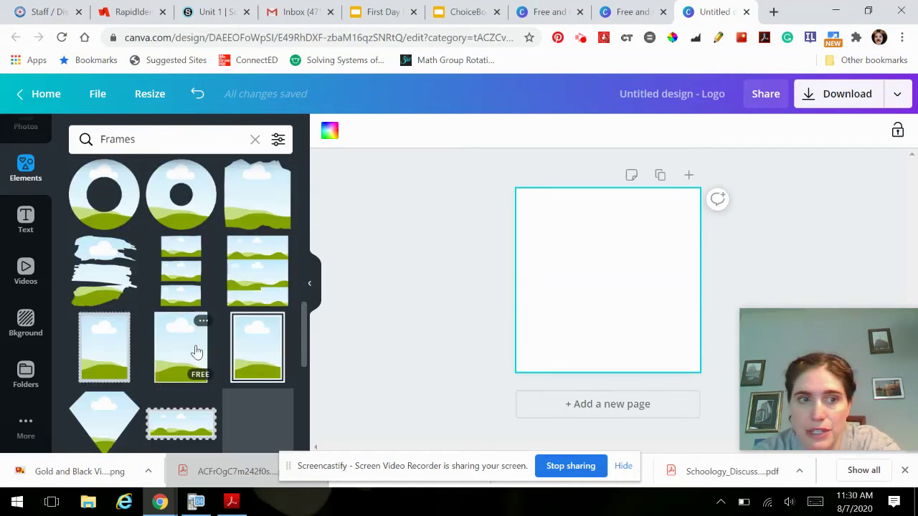
scroll(197, 352, "down", 7)
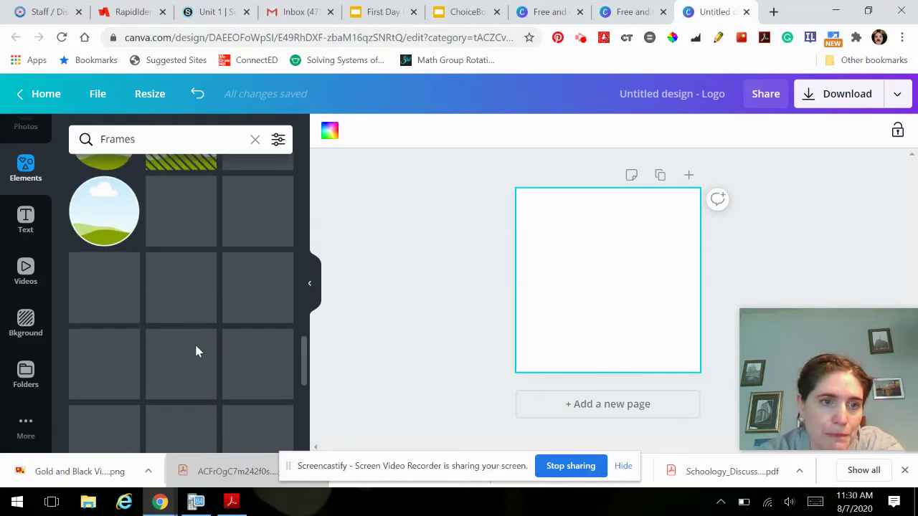
scroll(196, 347, "down", 2)
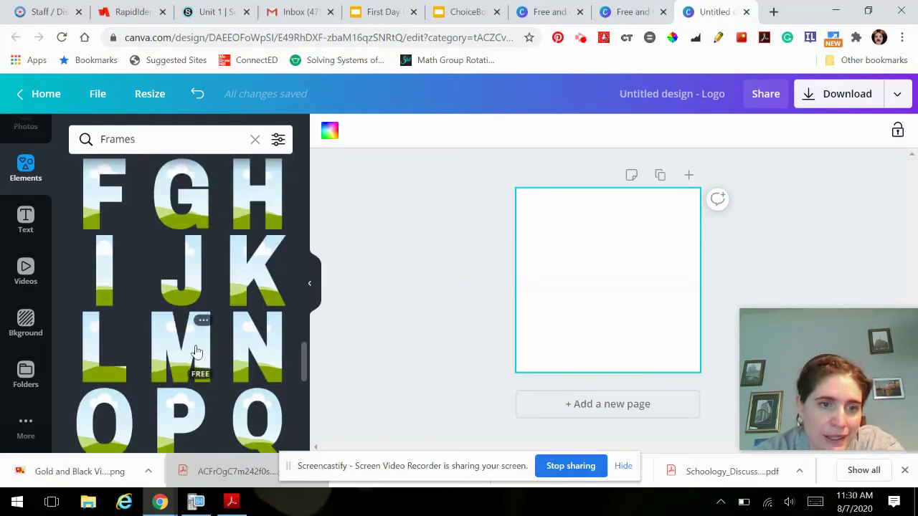
scroll(196, 352, "down", 3)
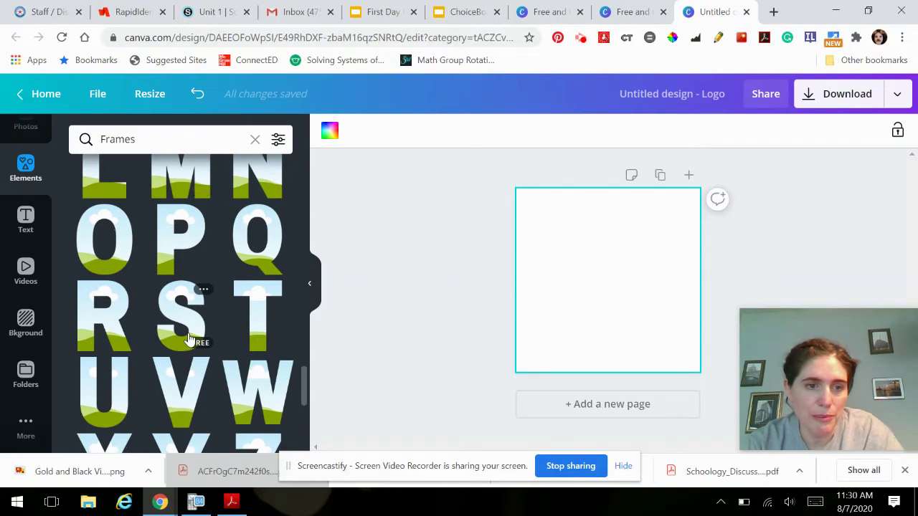
left_click_drag(406, 319, 577, 276)
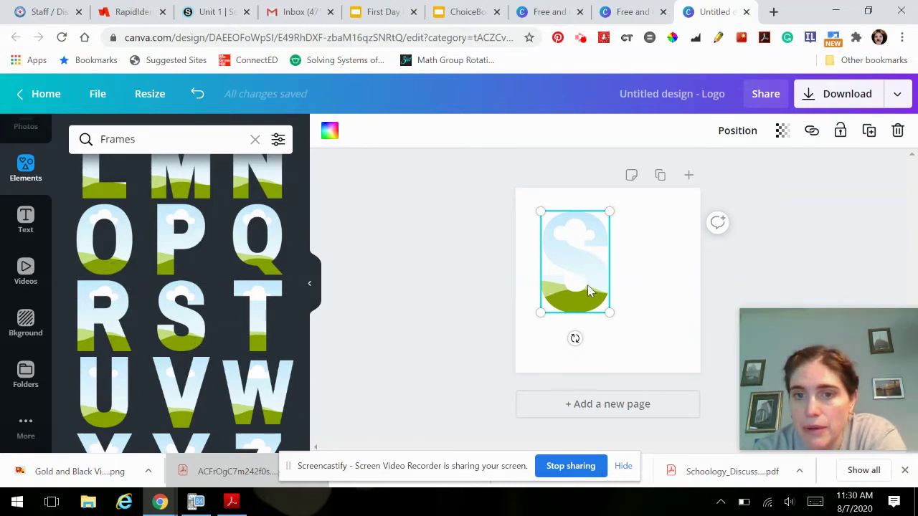
scroll(25, 215, "up", 3)
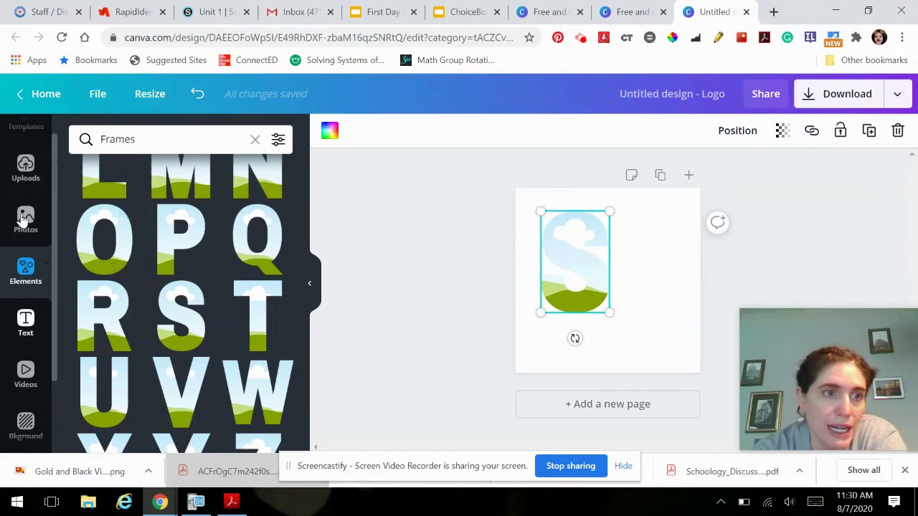
left_click(24, 242)
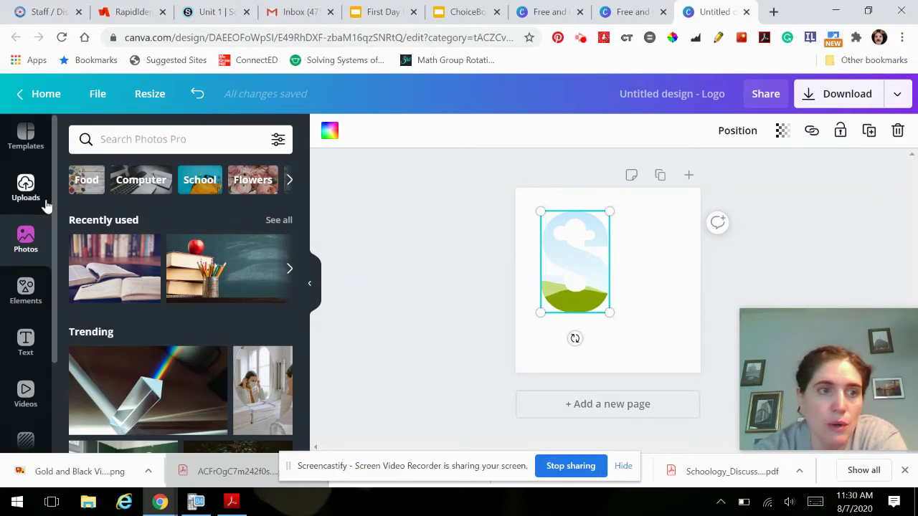
Fill the S frame with the uploaded yellow plumeria photo, deleting the loose copy.
left_click(25, 188)
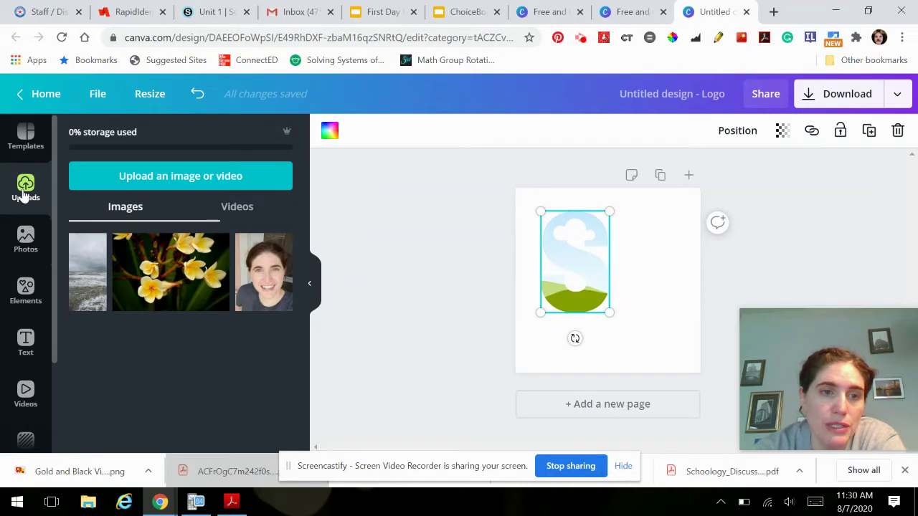
left_click(184, 279)
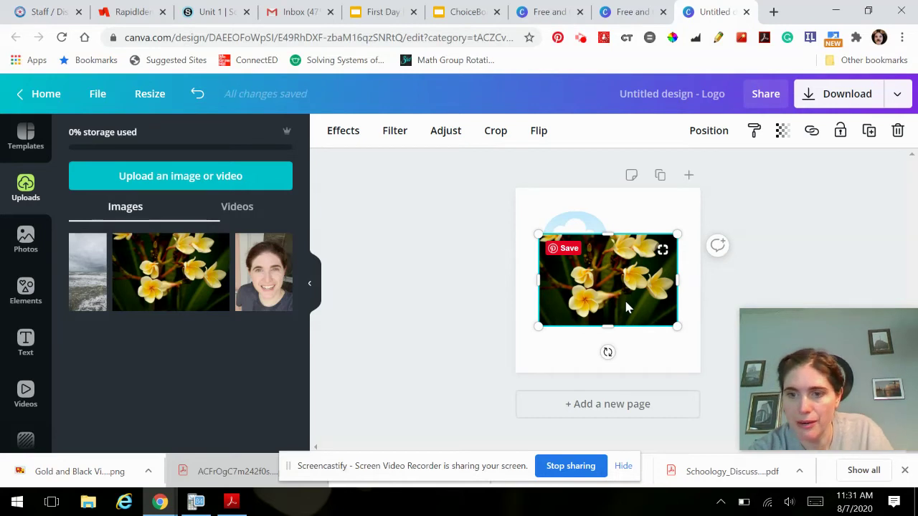
key("Delete")
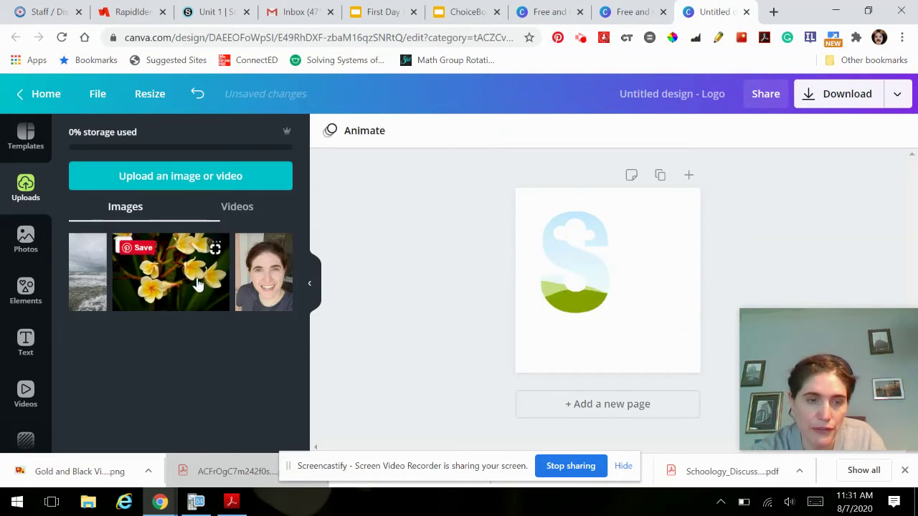
left_click_drag(354, 286, 576, 273)
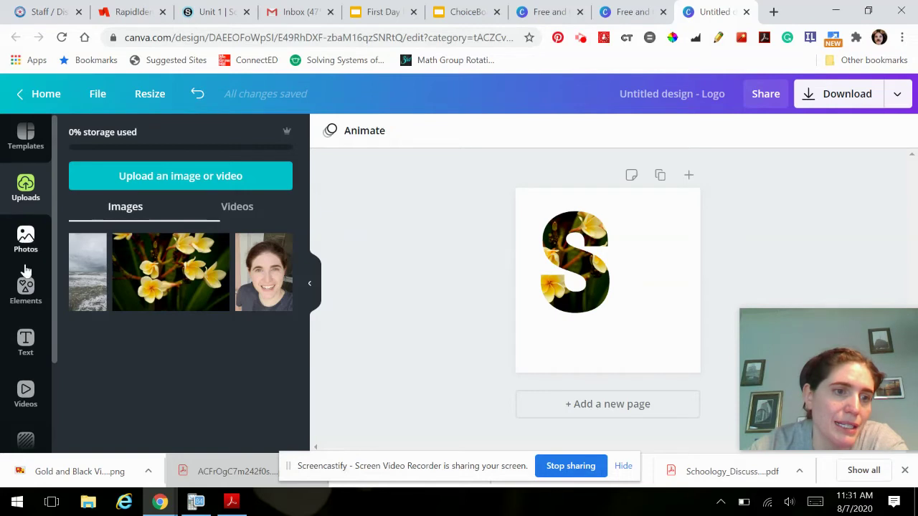
Add a heading reading 'piller' and move it beside the flower-filled S.
left_click(26, 343)
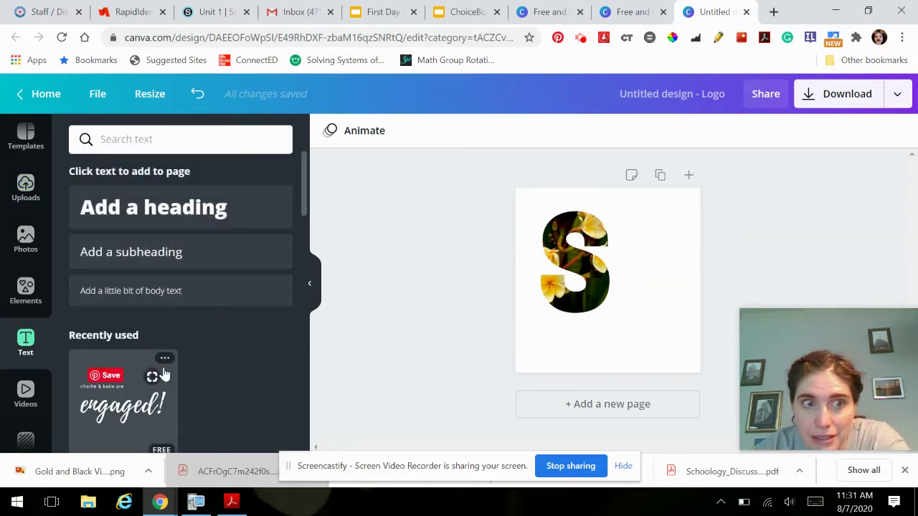
left_click(171, 195)
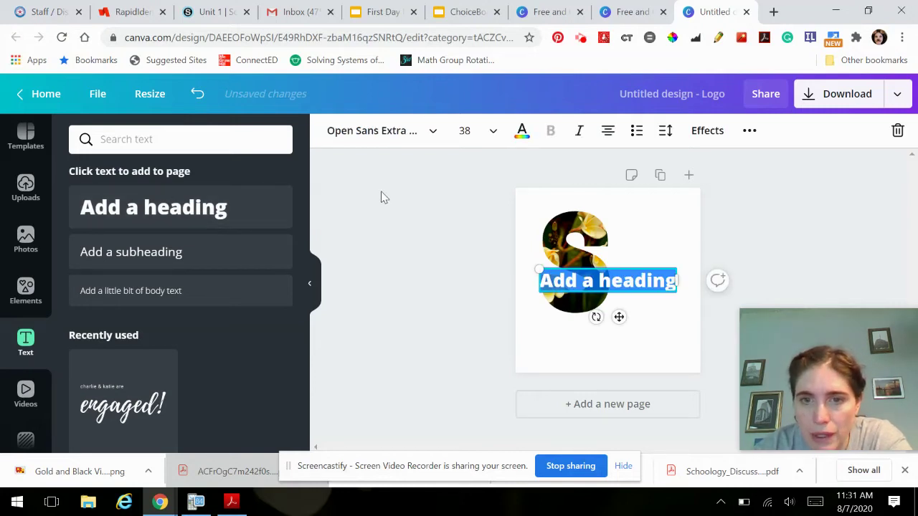
type("oller")
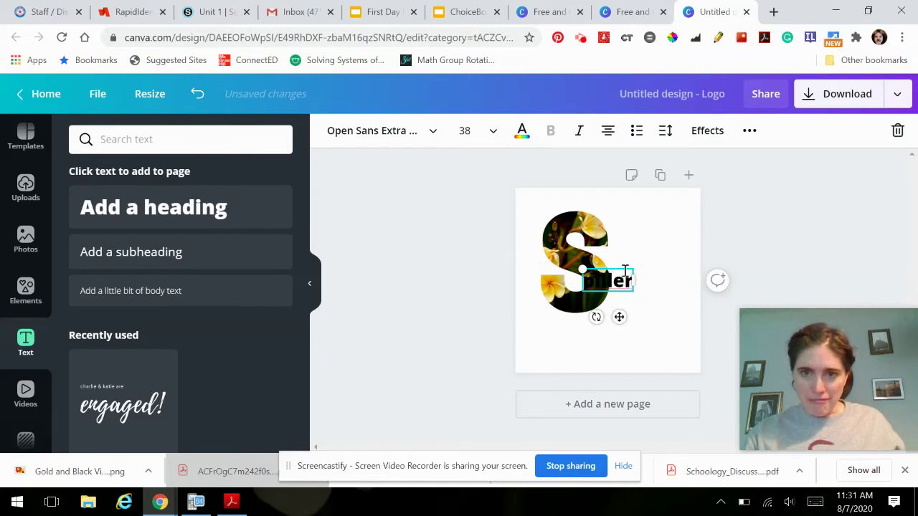
left_click_drag(636, 259, 655, 249)
left_click(682, 310)
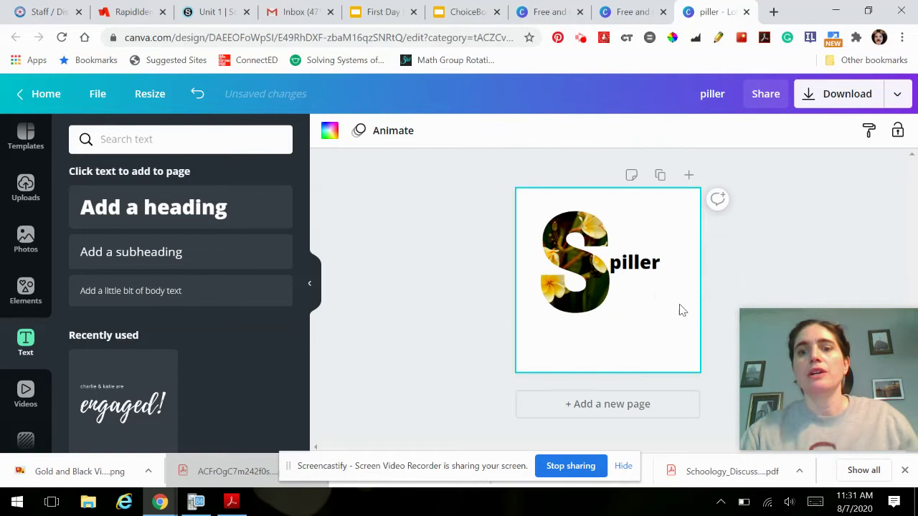
Colour the 'piller' text with the dark red brand colour.
left_click(634, 263)
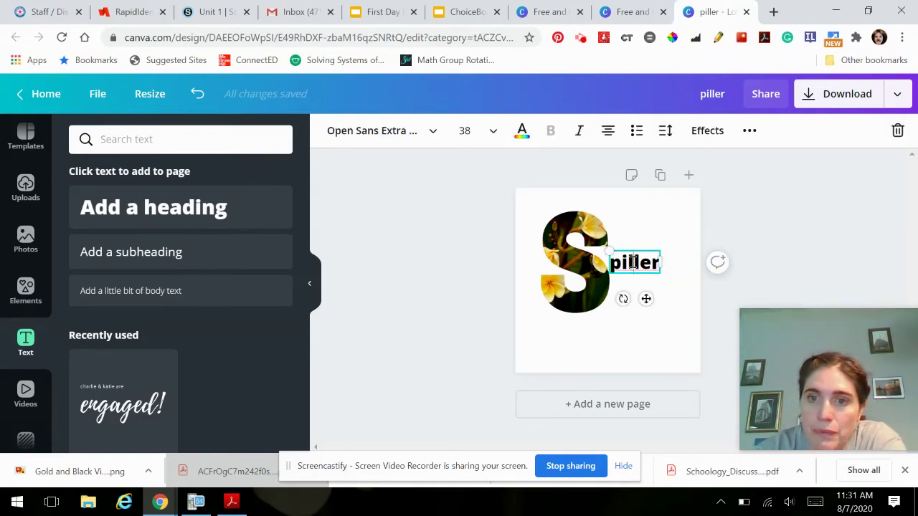
double_click(633, 262)
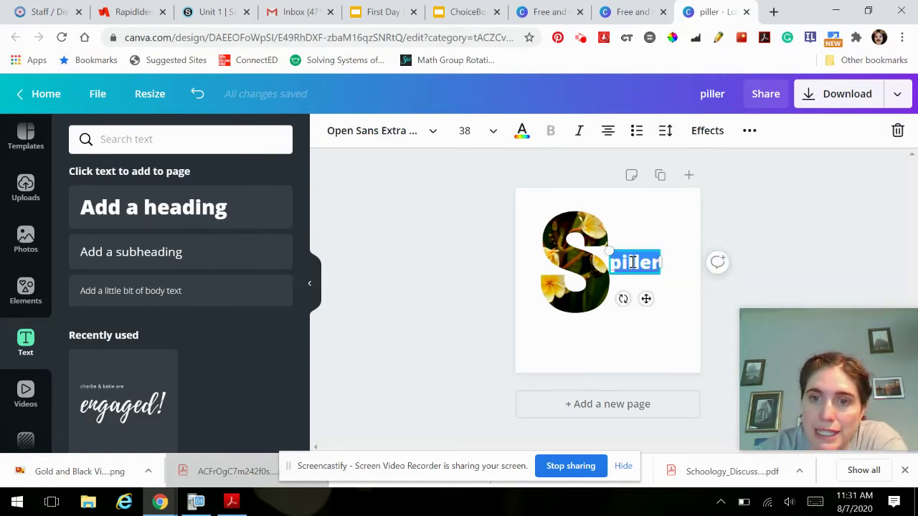
left_click(521, 136)
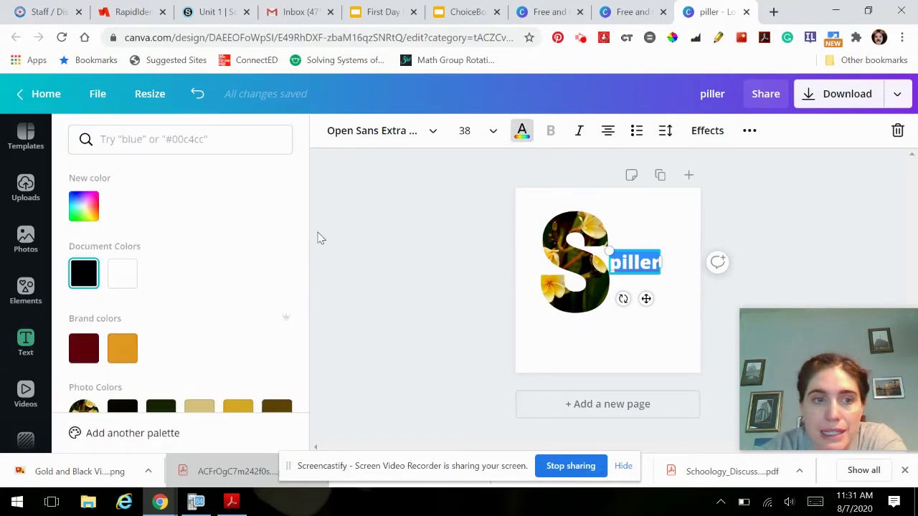
left_click(86, 353)
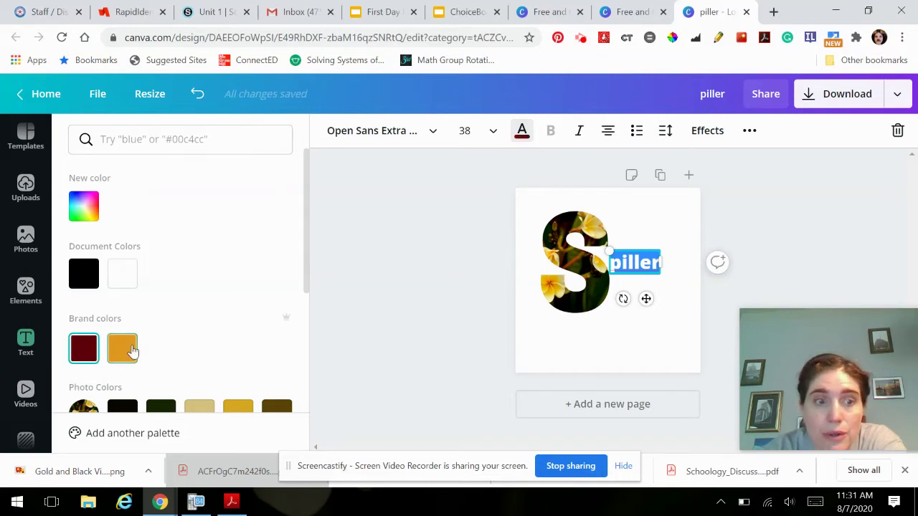
left_click(574, 375)
left_click(614, 350)
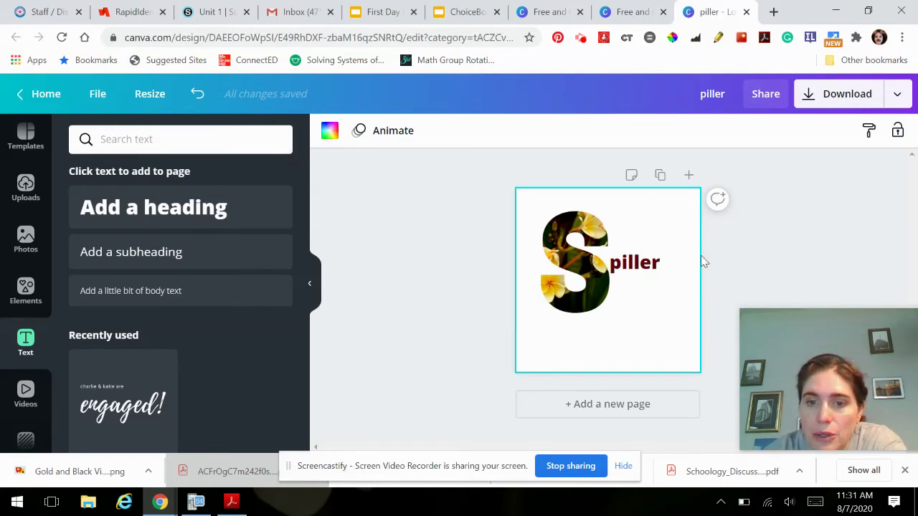
left_click(328, 130)
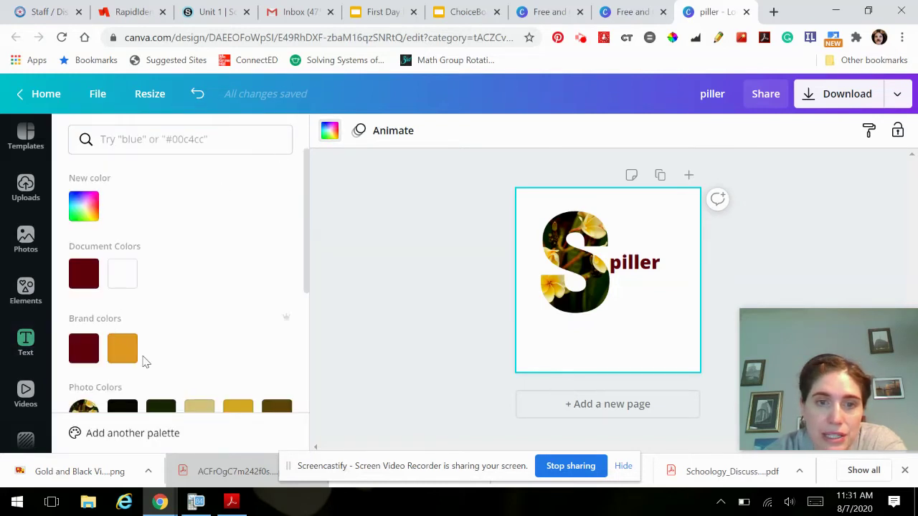
Try tan and light gray page backgrounds, then settle on the darker gray.
left_click(124, 357)
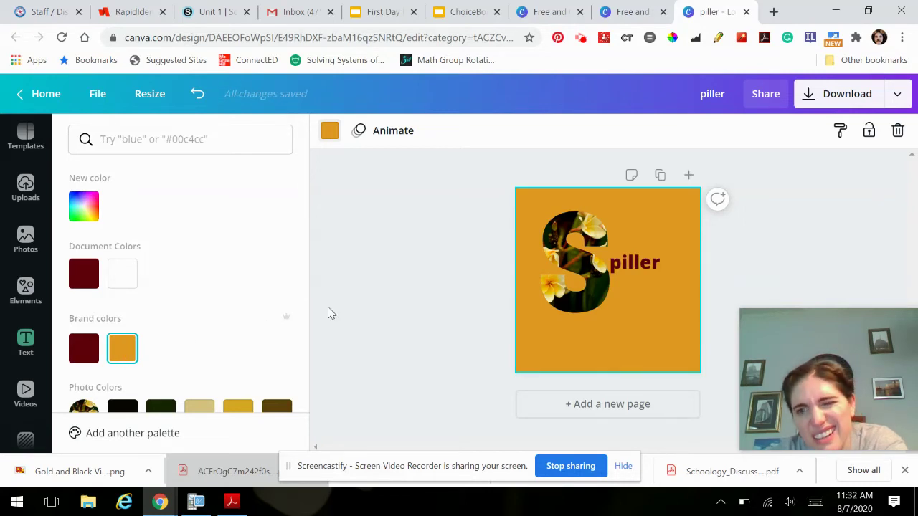
scroll(261, 292, "down", 3)
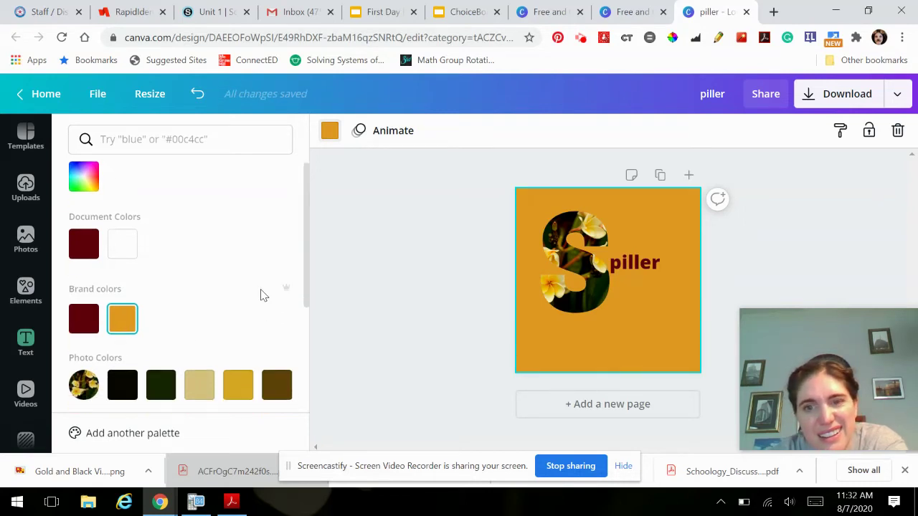
left_click(200, 339)
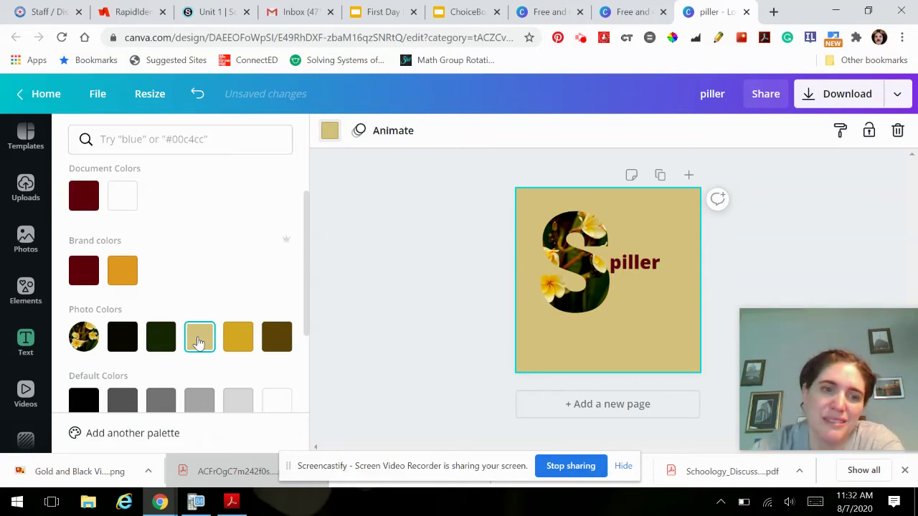
left_click(193, 406)
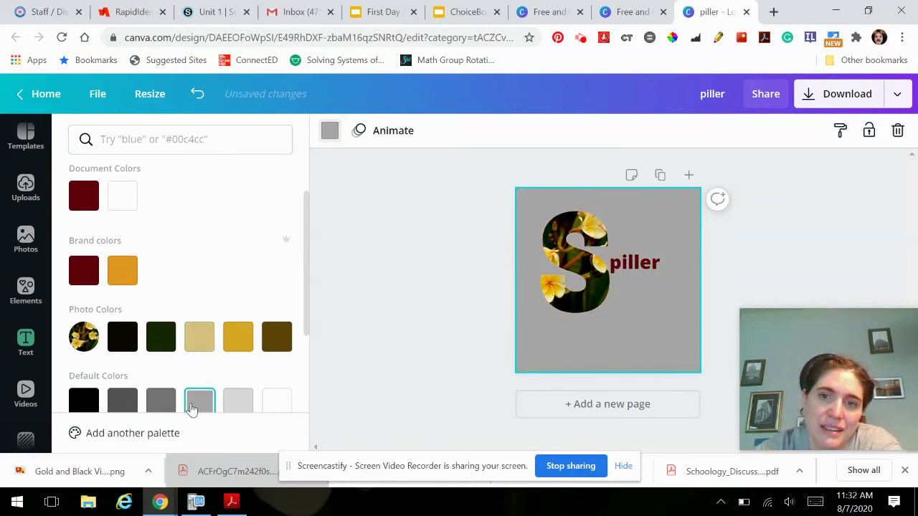
left_click(162, 403)
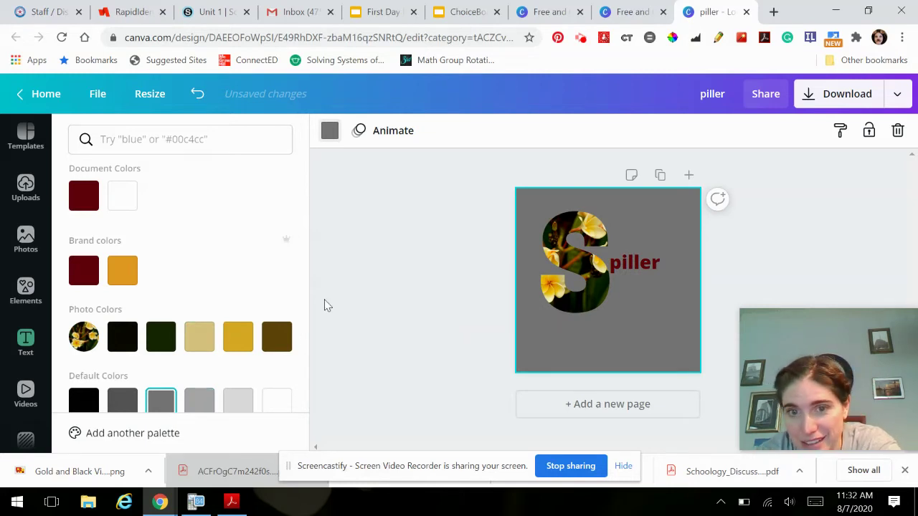
left_click(393, 273)
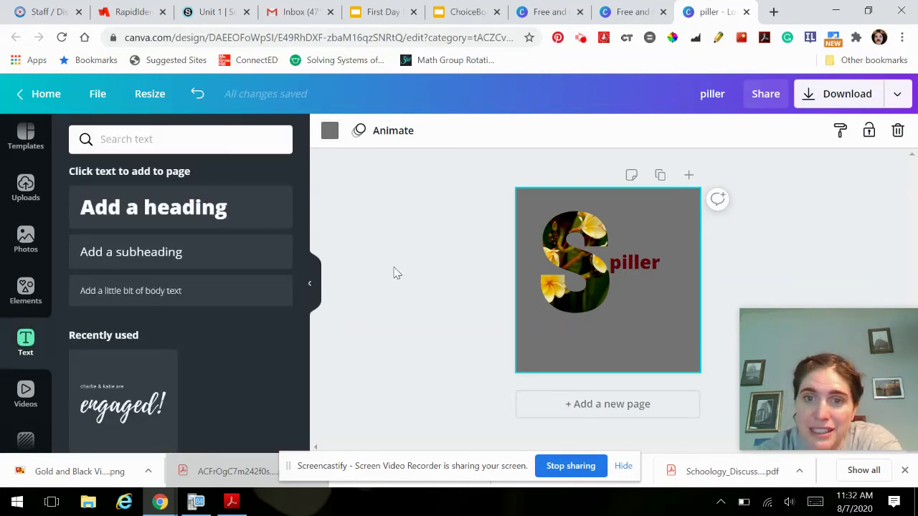
left_click(752, 231)
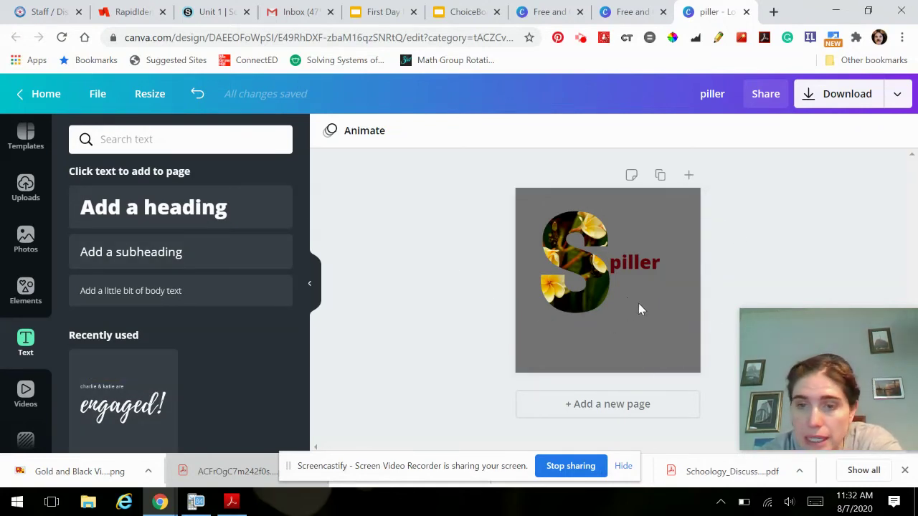
Add a heading to the page and delete the duplicate copy.
double_click(184, 215)
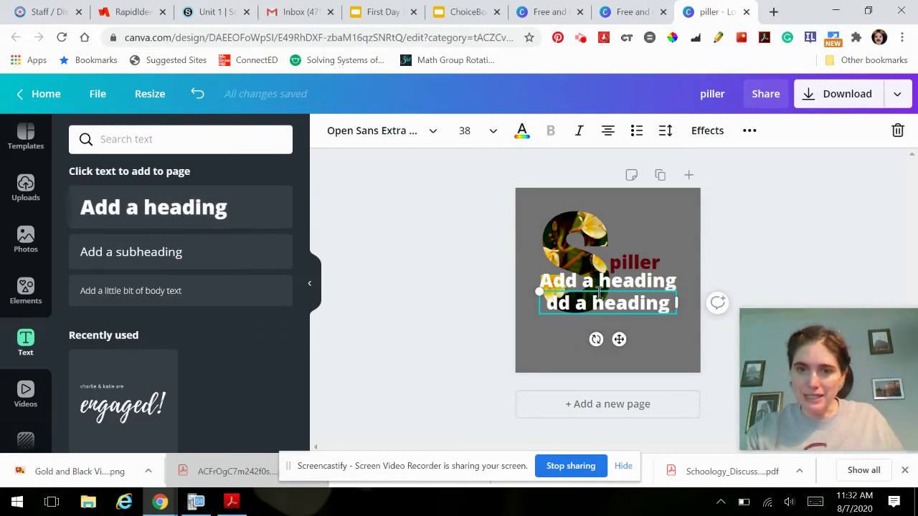
left_click(655, 329)
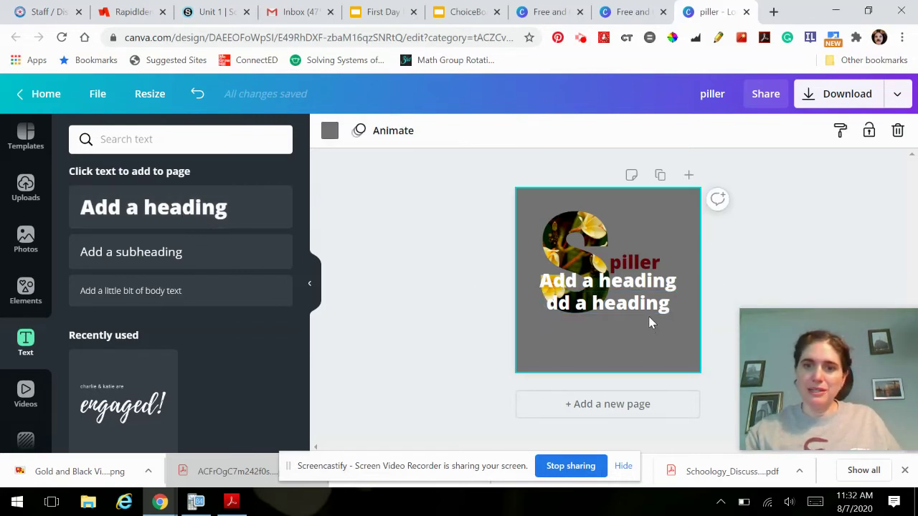
left_click(649, 312)
key("Delete")
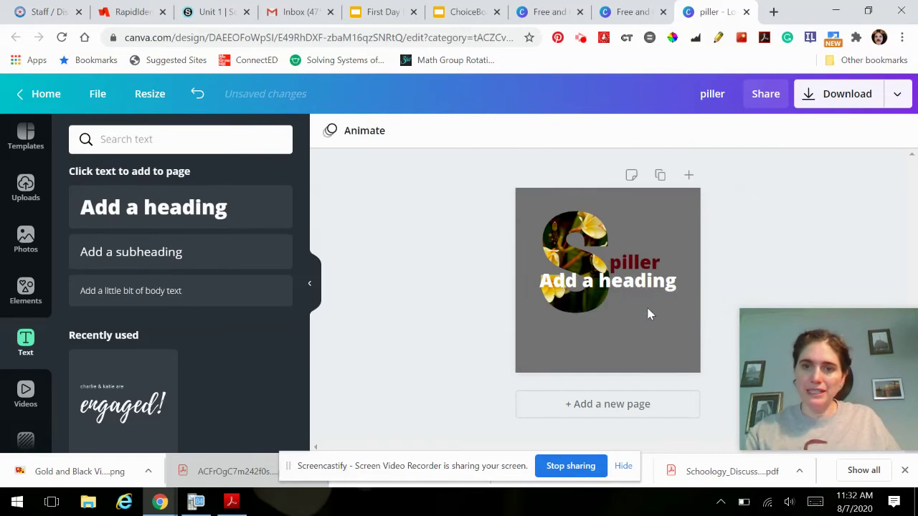
Move the heading below the S and replace its text with 'AQU'.
left_click(643, 287)
left_click_drag(643, 286, 638, 334)
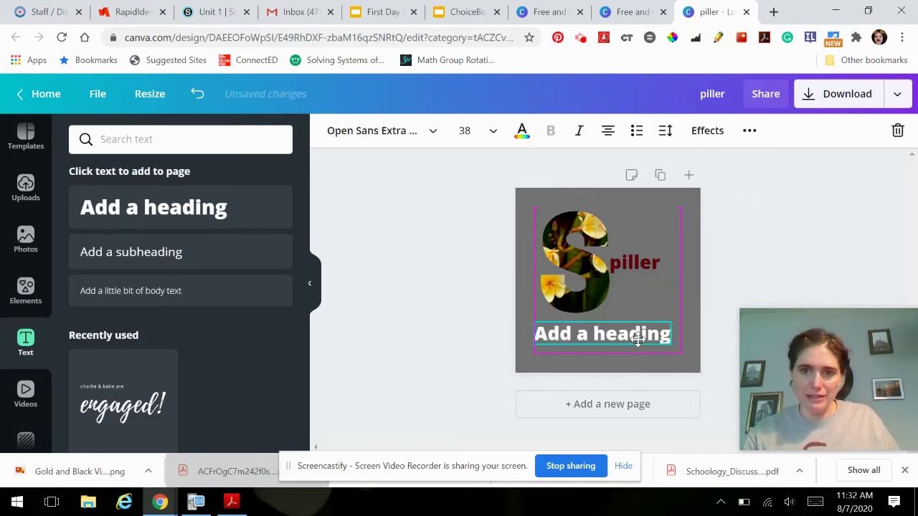
double_click(619, 336)
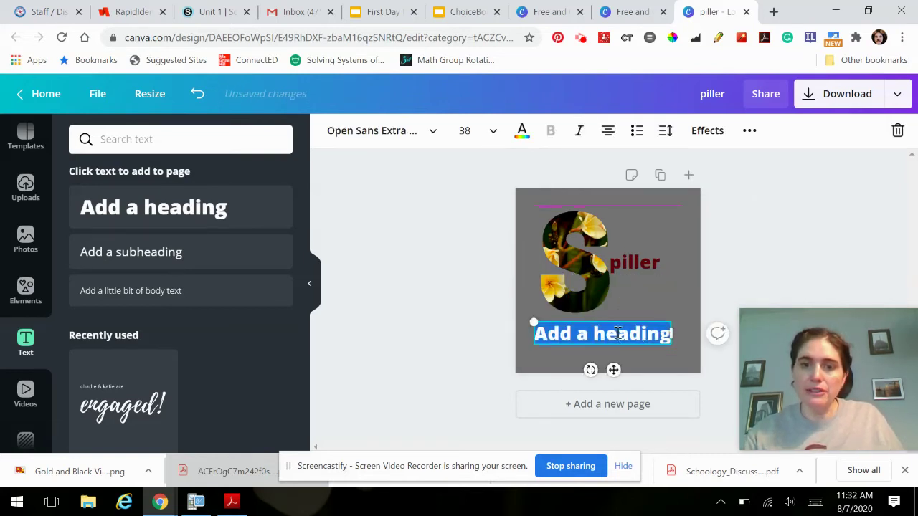
type("AQU")
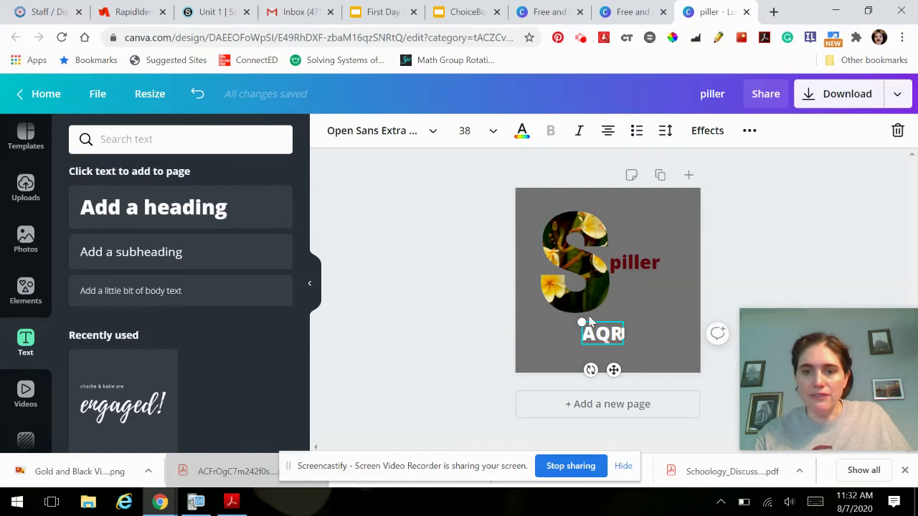
Change the AQR initials' font to Benedict, then try Buffalo.
double_click(604, 340)
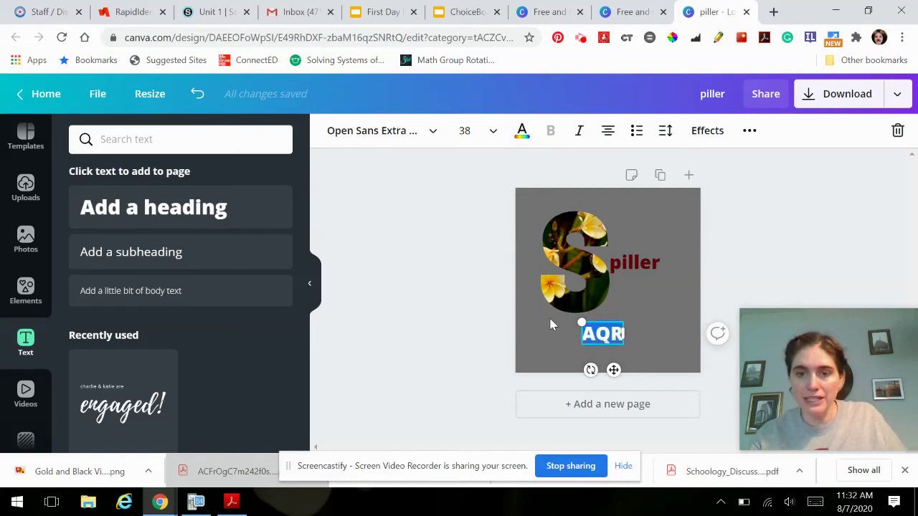
left_click(428, 140)
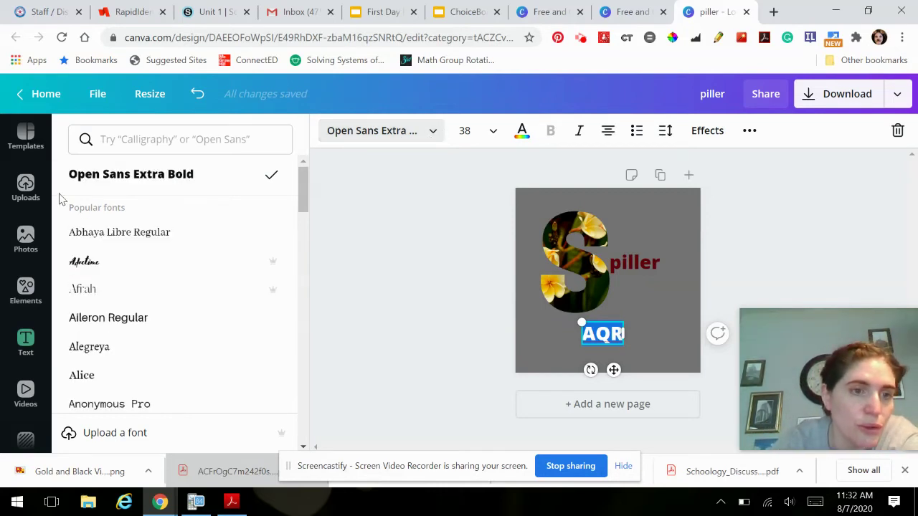
scroll(104, 269, "down", 4)
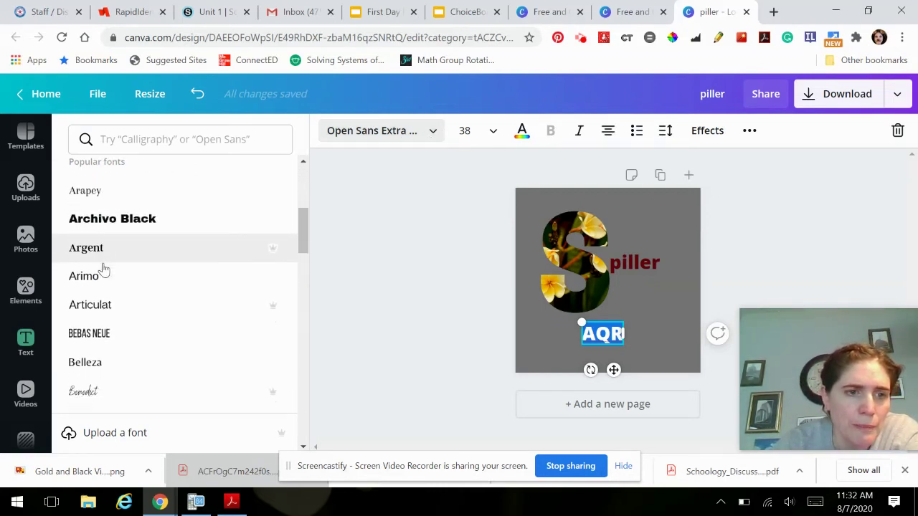
scroll(104, 269, "down", 1)
scroll(104, 269, "up", 3)
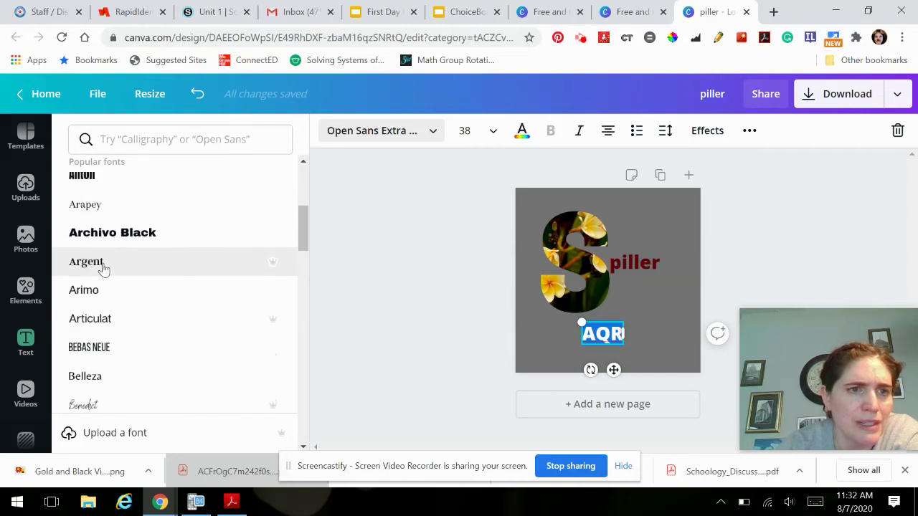
scroll(104, 269, "down", 3)
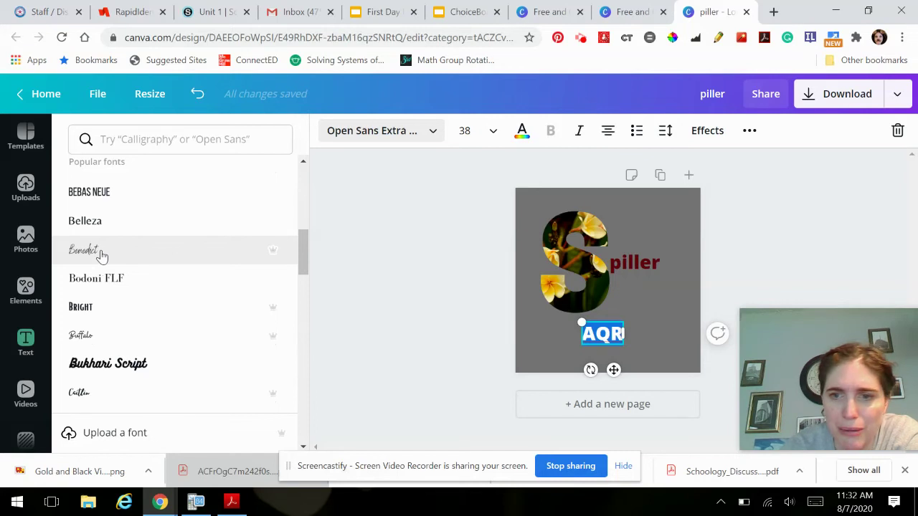
left_click(101, 256)
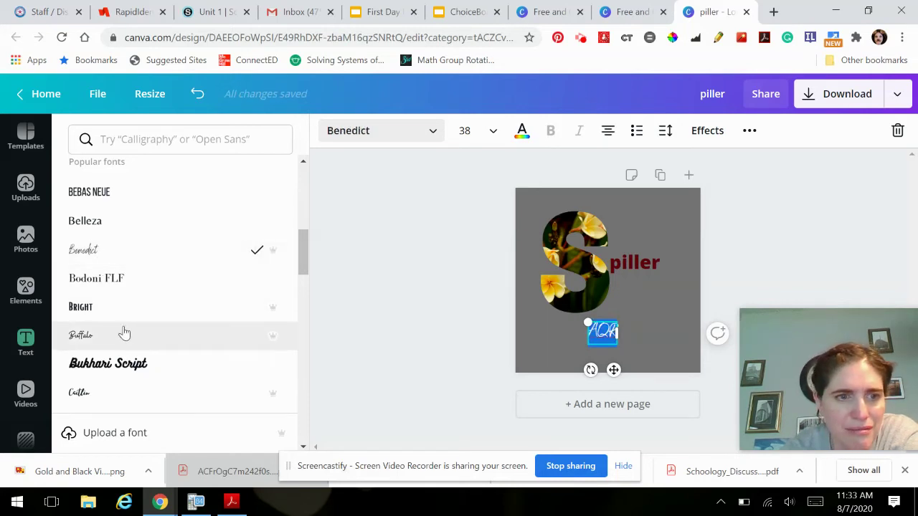
left_click(246, 345)
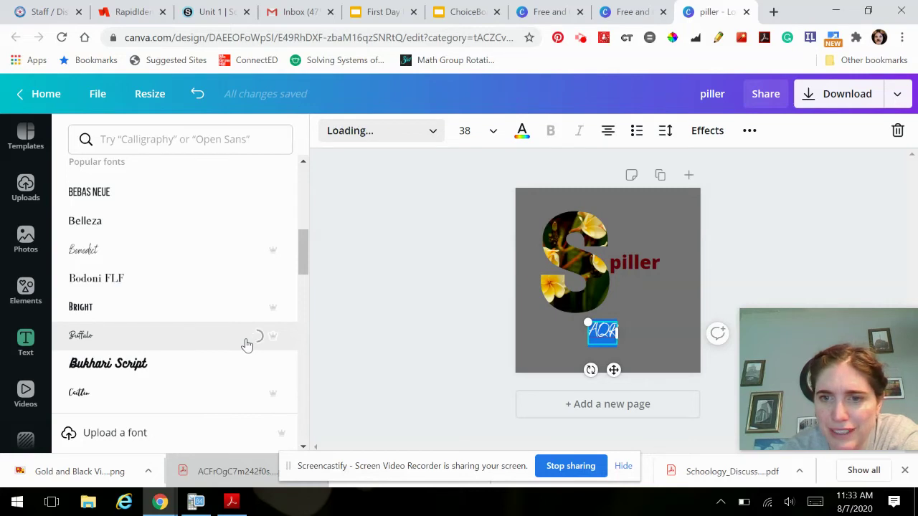
Try Bukhari Script on the AQR text, then switch it to Madelyn.
mouse_move(276, 345)
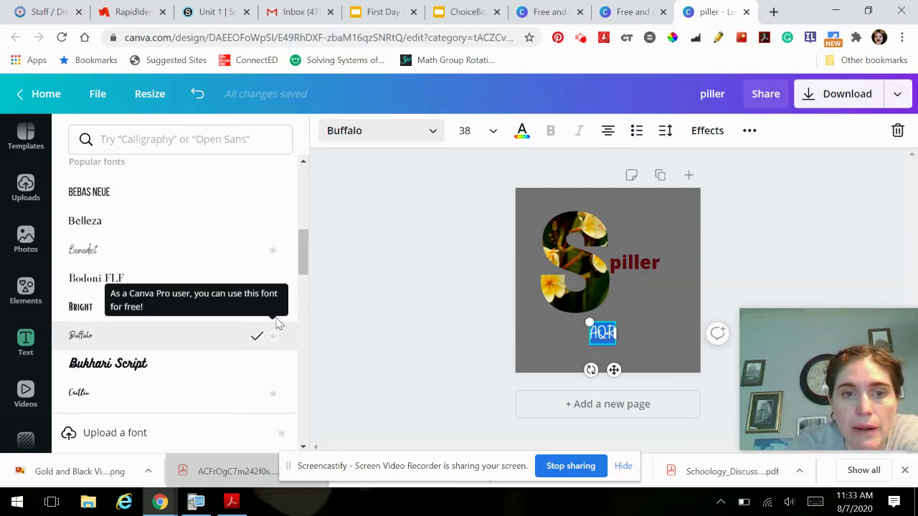
mouse_move(276, 256)
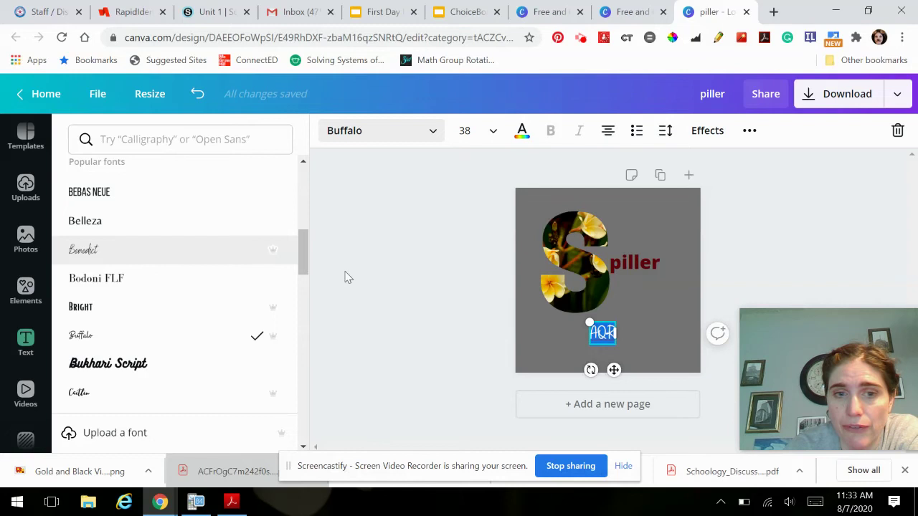
left_click(146, 372)
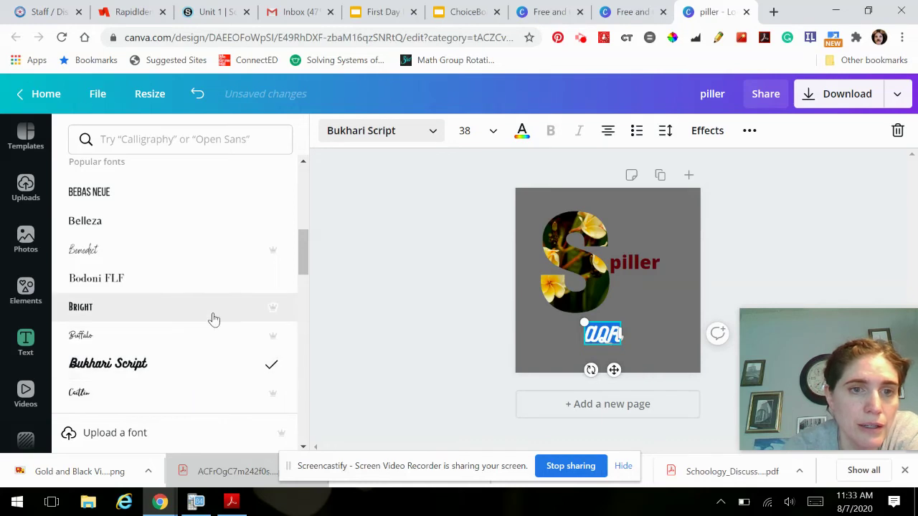
scroll(212, 318, "down", 2)
scroll(213, 319, "down", 2)
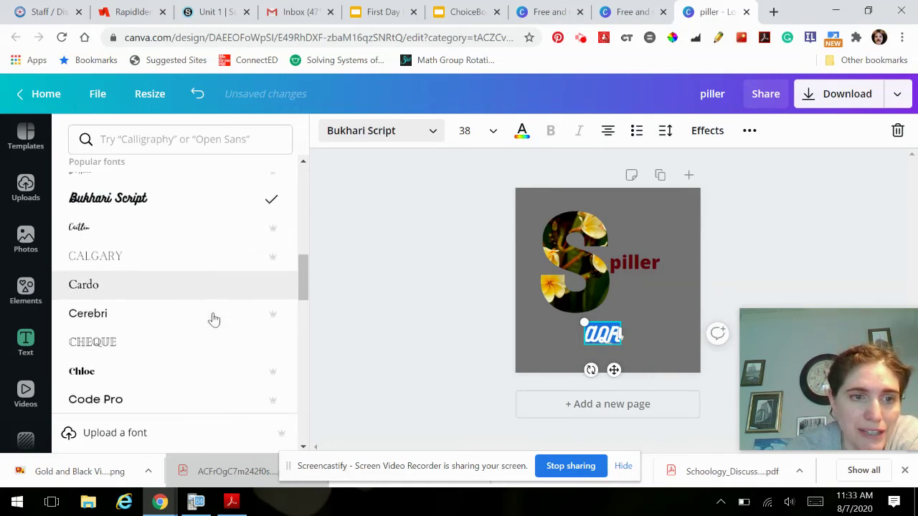
scroll(213, 318, "down", 1)
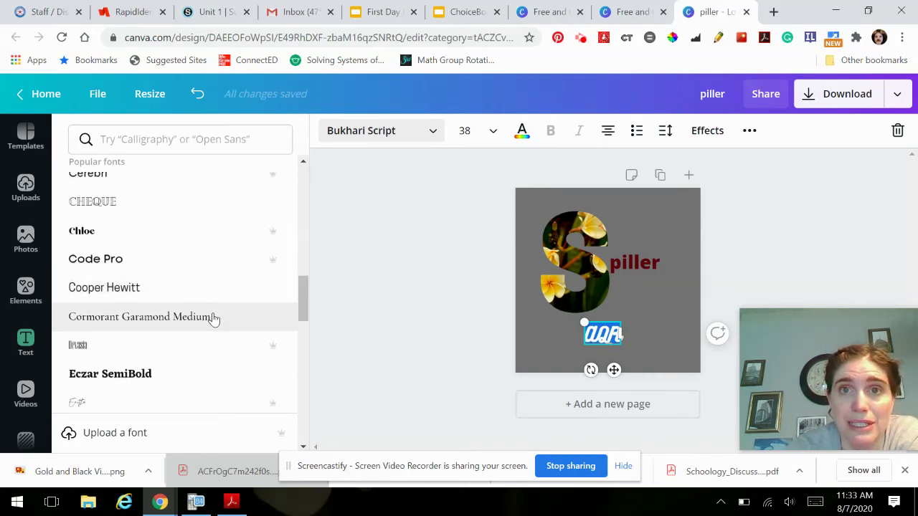
scroll(213, 318, "down", 1)
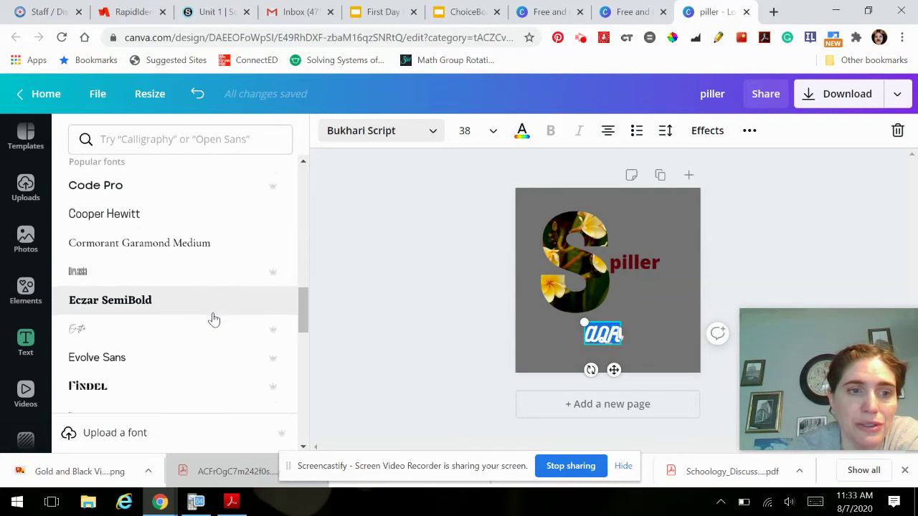
scroll(213, 319, "down", 5)
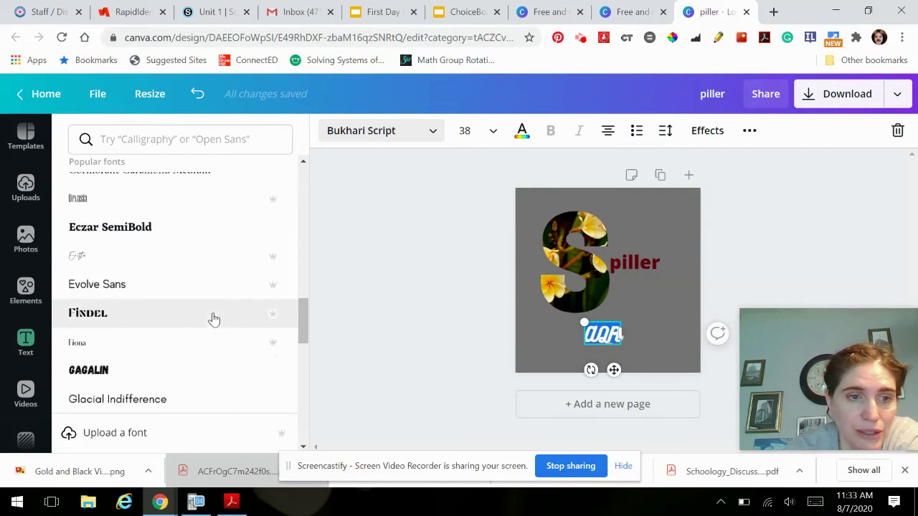
scroll(213, 318, "down", 3)
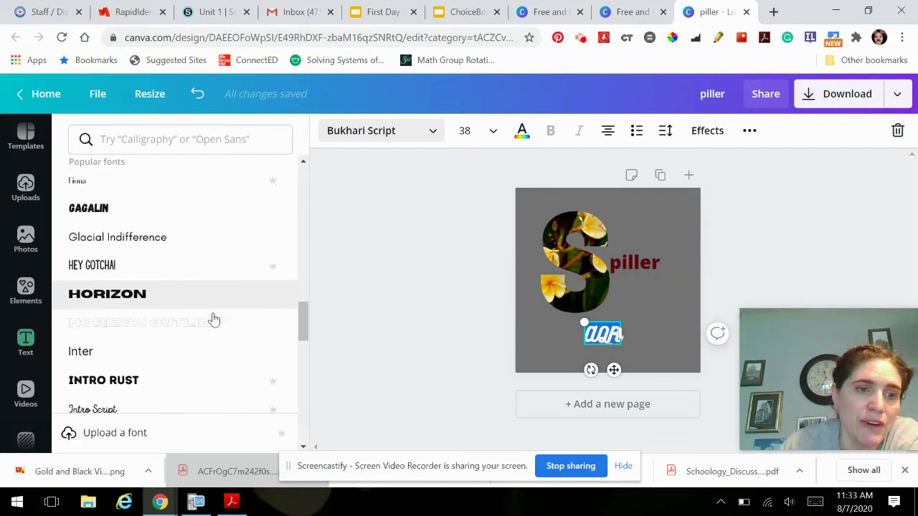
scroll(213, 318, "down", 2)
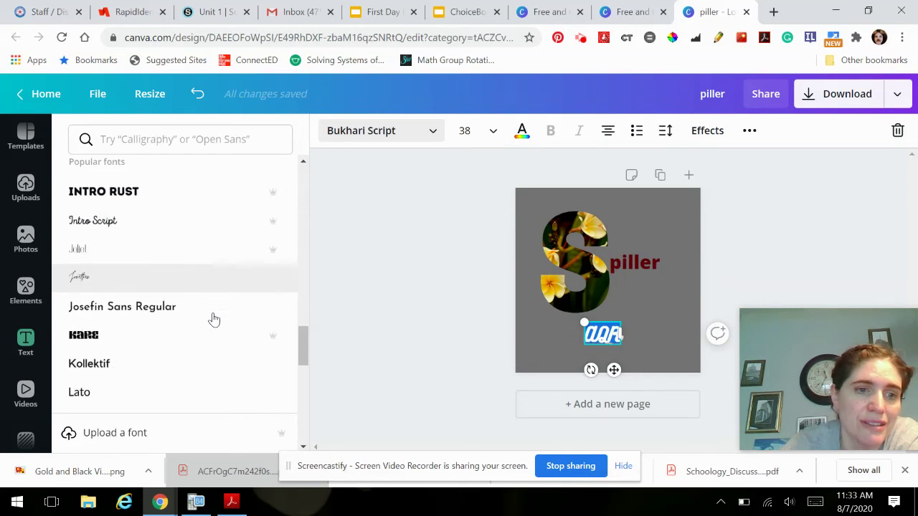
scroll(213, 319, "down", 7)
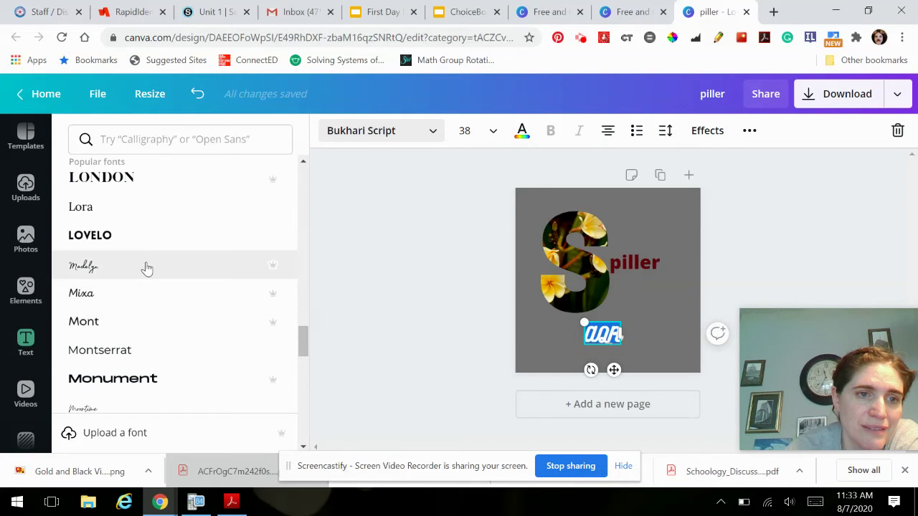
left_click(146, 267)
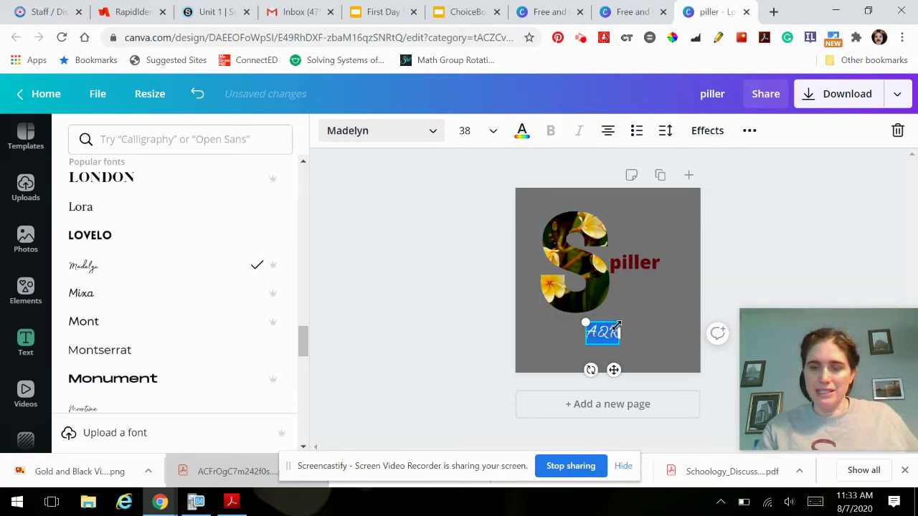
Set the AQR text size to 56.
left_click(485, 129)
scroll(470, 308, "down", 6)
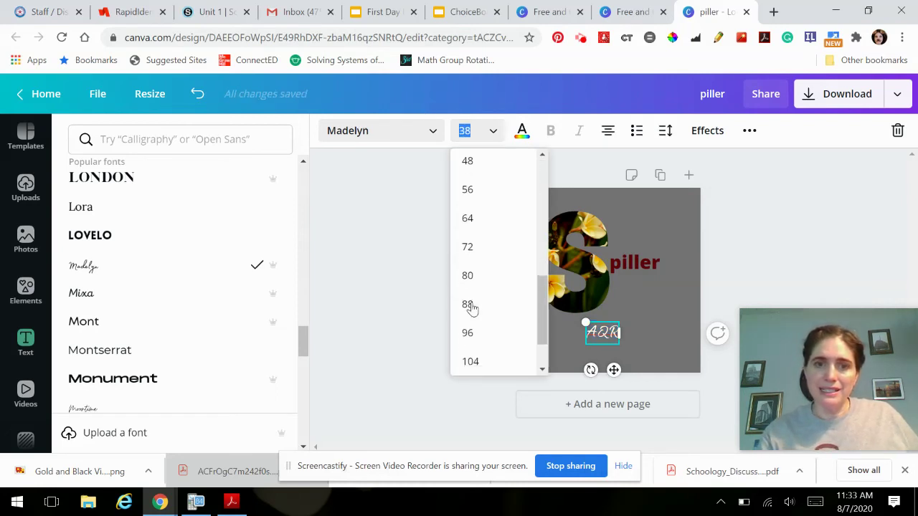
scroll(472, 309, "up", 1)
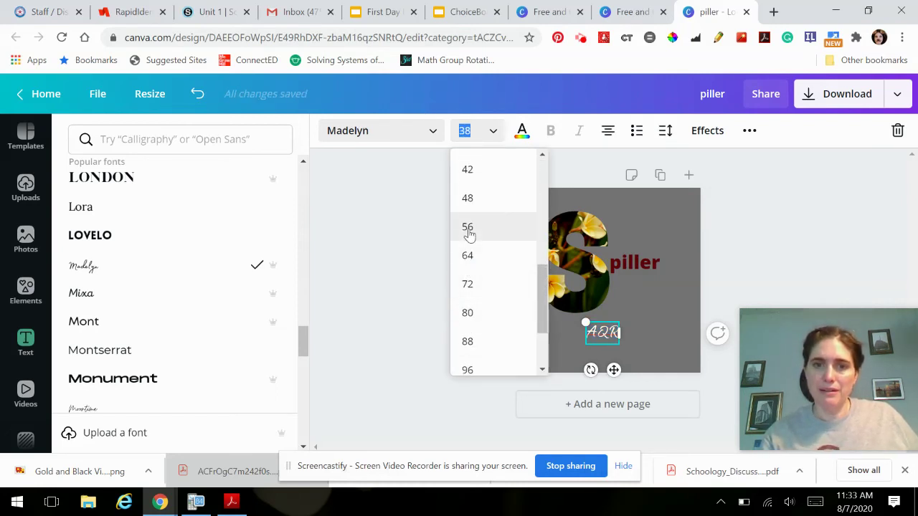
left_click(467, 232)
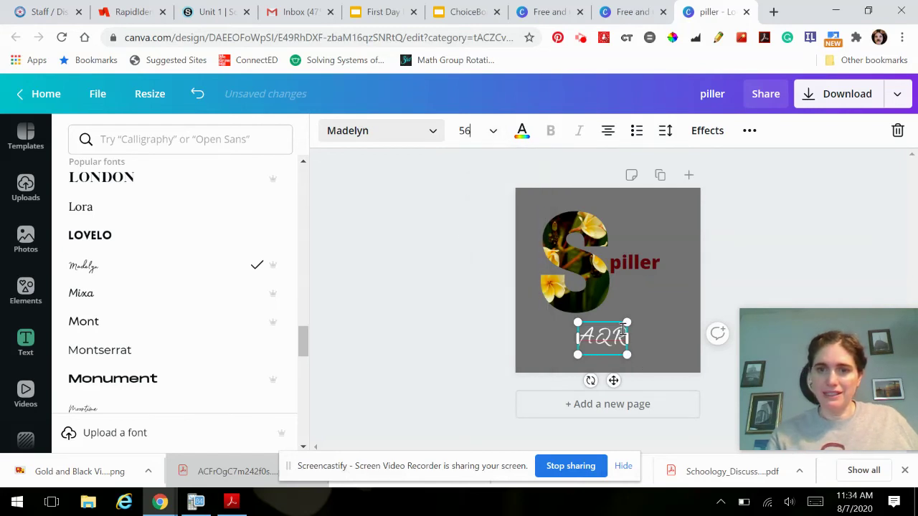
Move AQR just under 'piller', deselect it, and return to the Canva home page.
left_click_drag(610, 319, 653, 276)
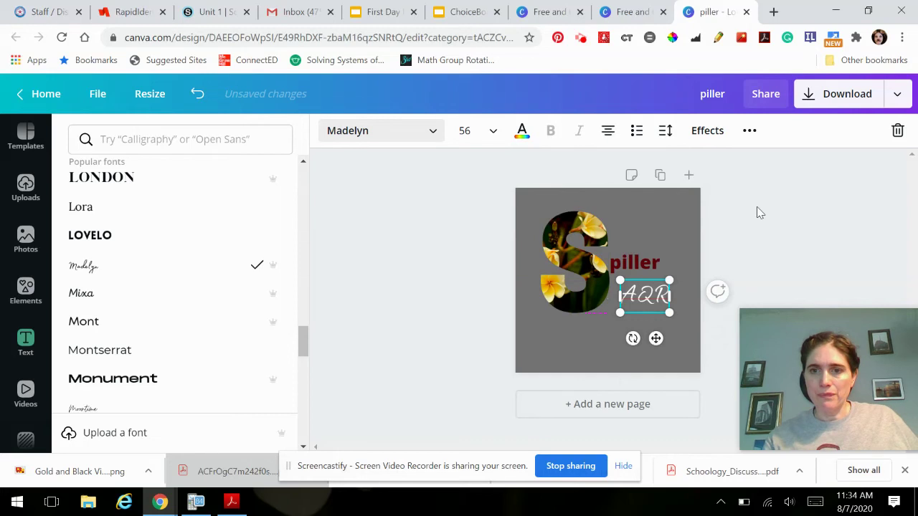
left_click(756, 207)
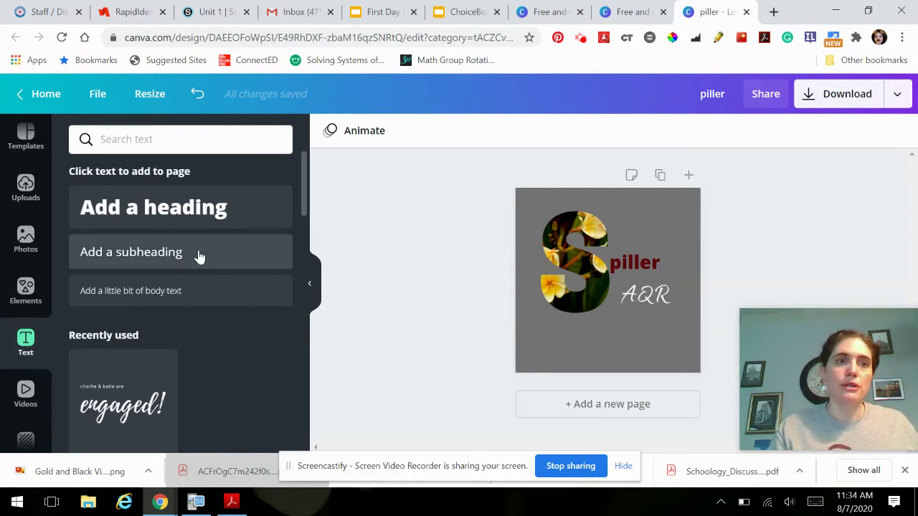
left_click(41, 94)
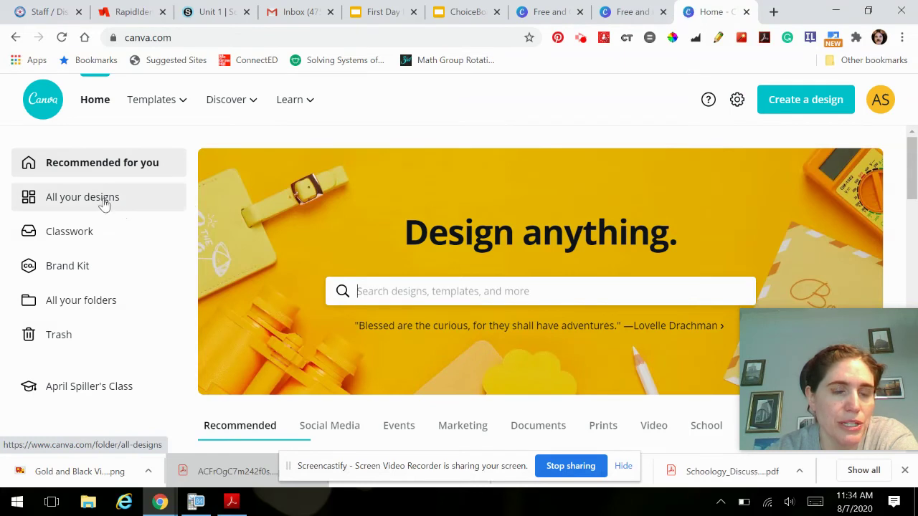
Show All your designs and scroll through the saved design thumbnails.
left_click(76, 208)
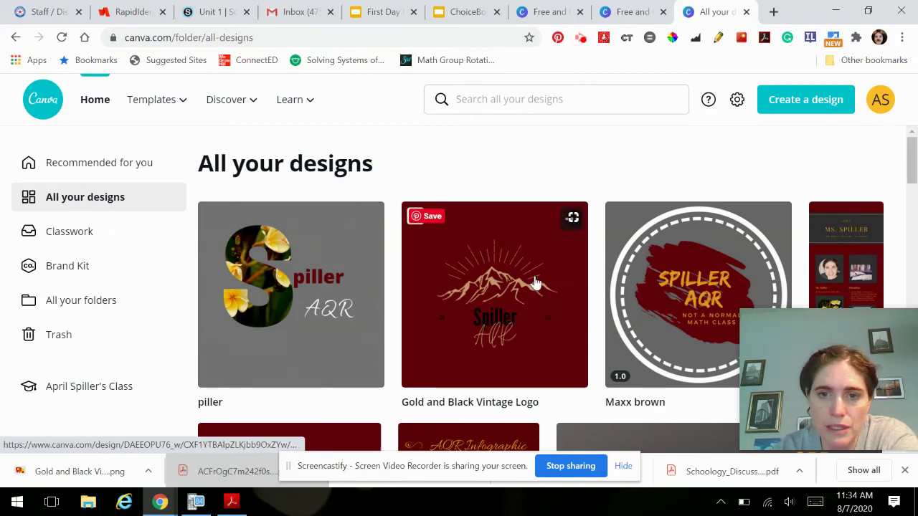
scroll(521, 269, "down", 1)
scroll(521, 269, "down", 2)
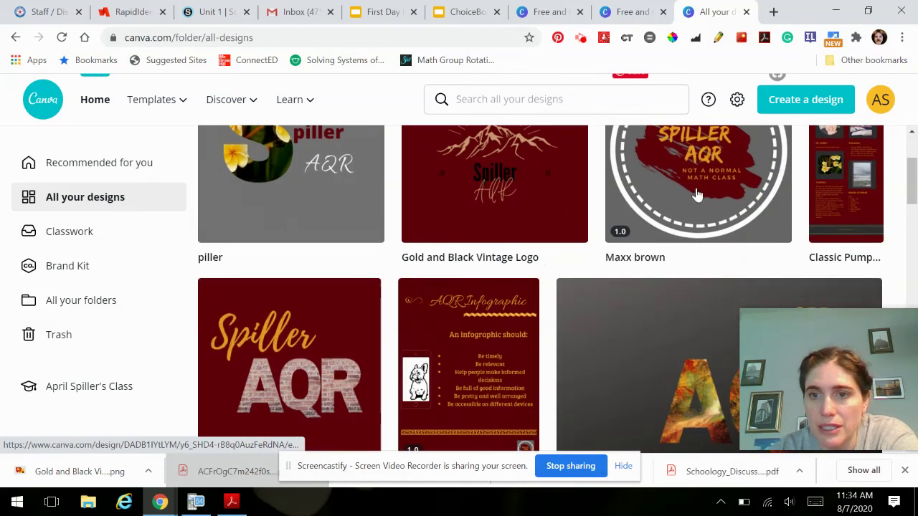
scroll(440, 347, "down", 2)
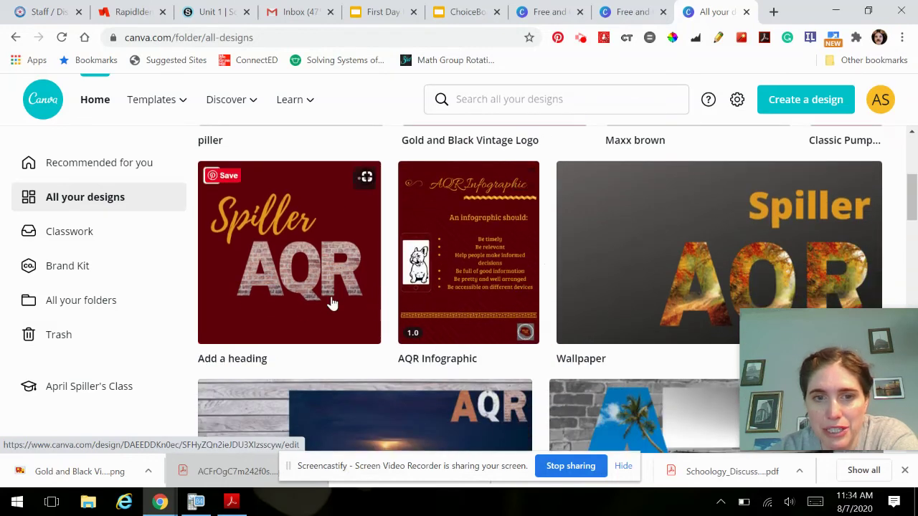
scroll(423, 286, "down", 6)
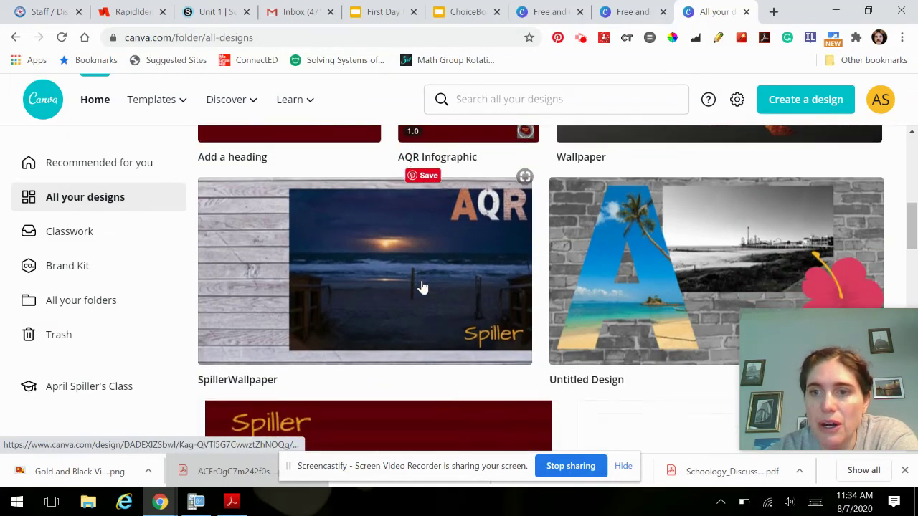
scroll(423, 287, "down", 2)
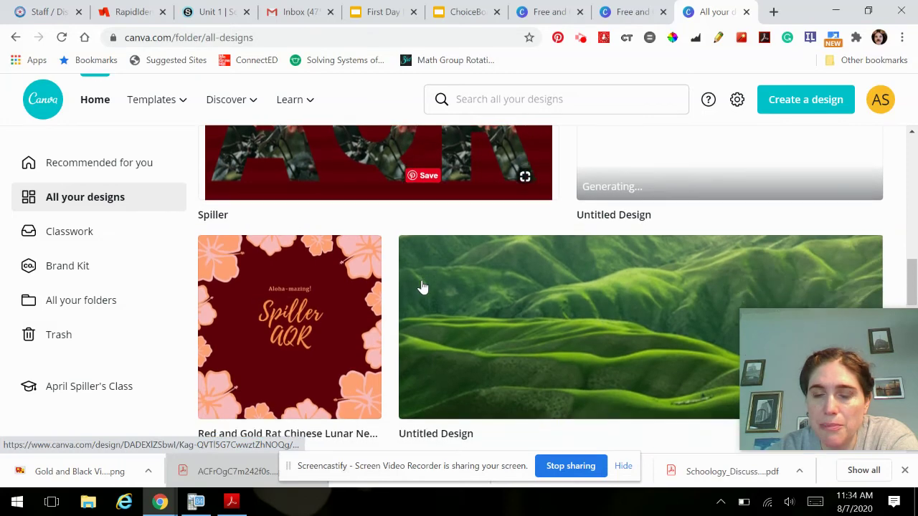
scroll(421, 287, "down", 3)
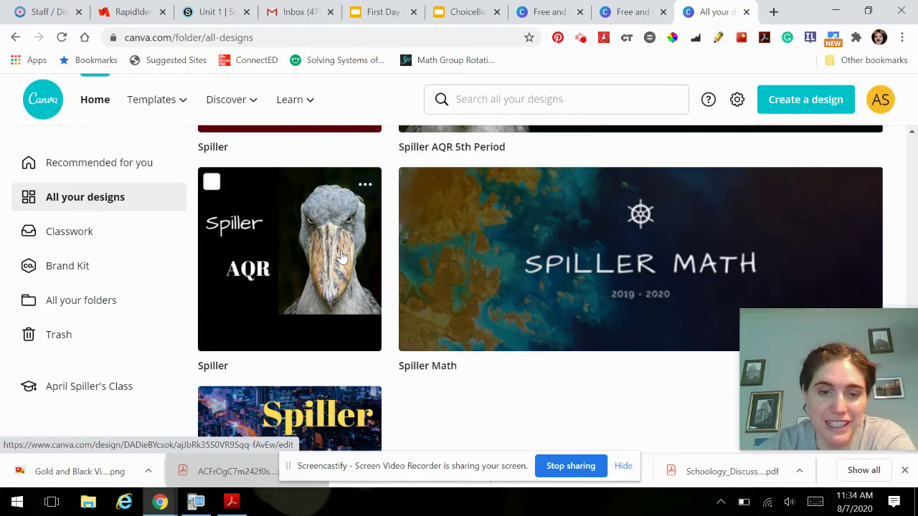
scroll(342, 259, "down", 5)
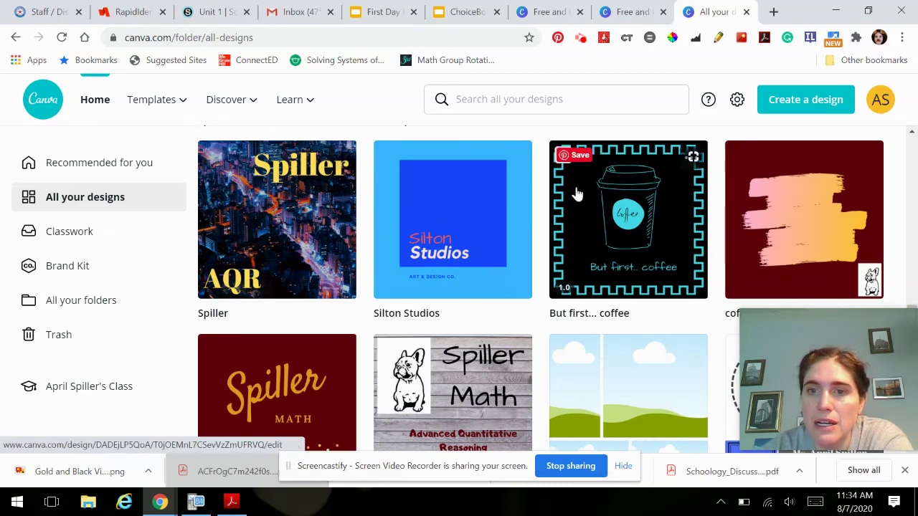
scroll(624, 219, "down", 3)
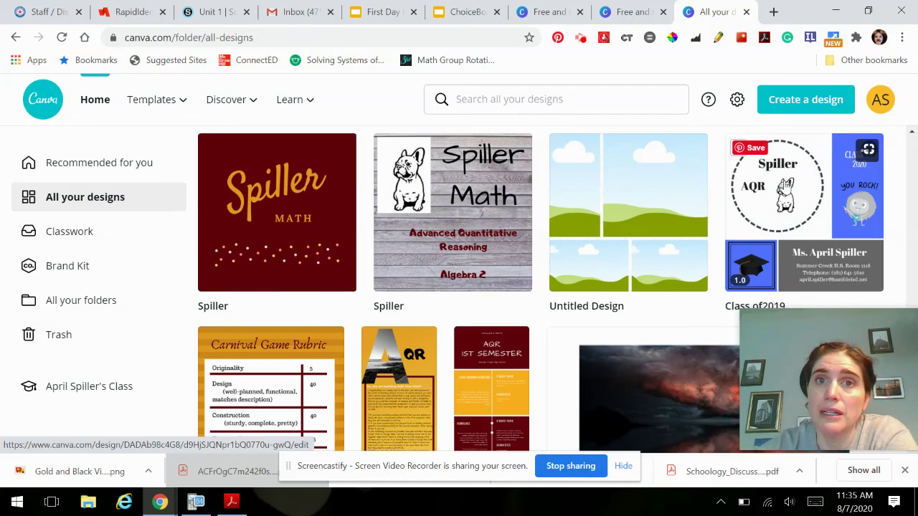
scroll(540, 269, "down", 1)
scroll(540, 269, "down", 6)
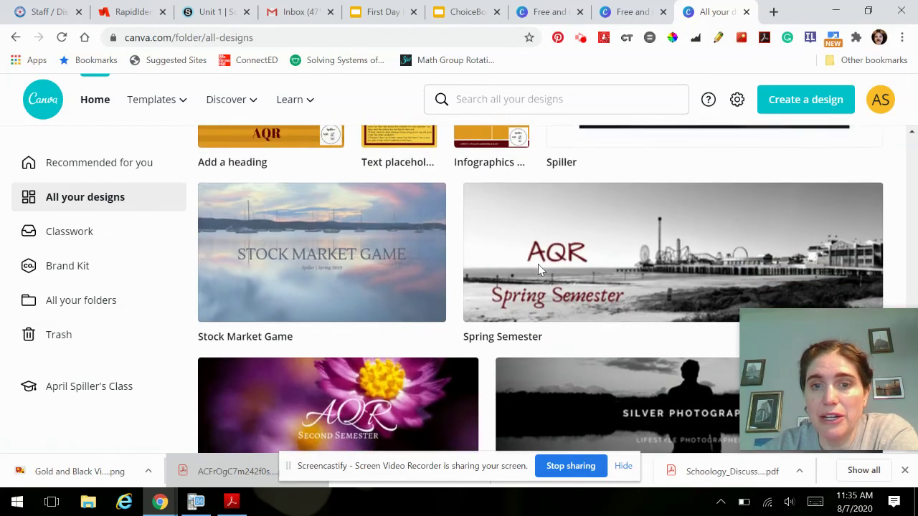
scroll(541, 269, "down", 5)
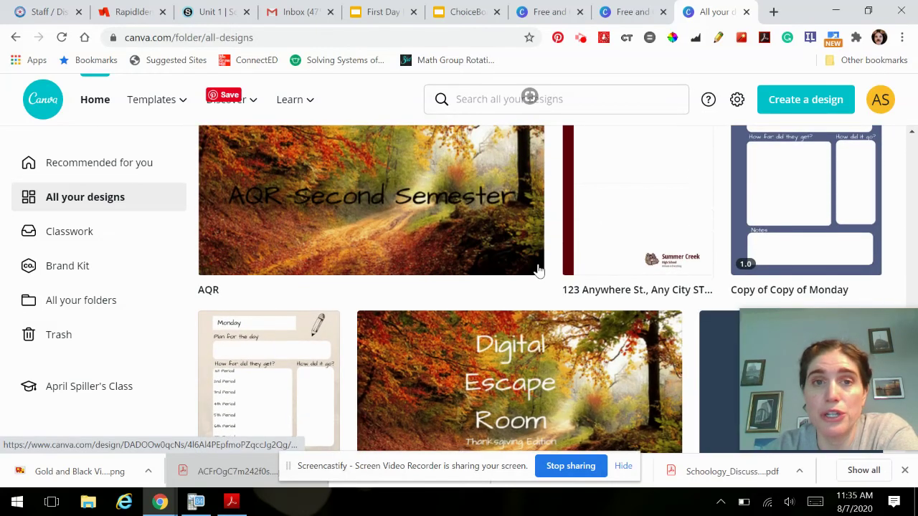
scroll(538, 270, "down", 5)
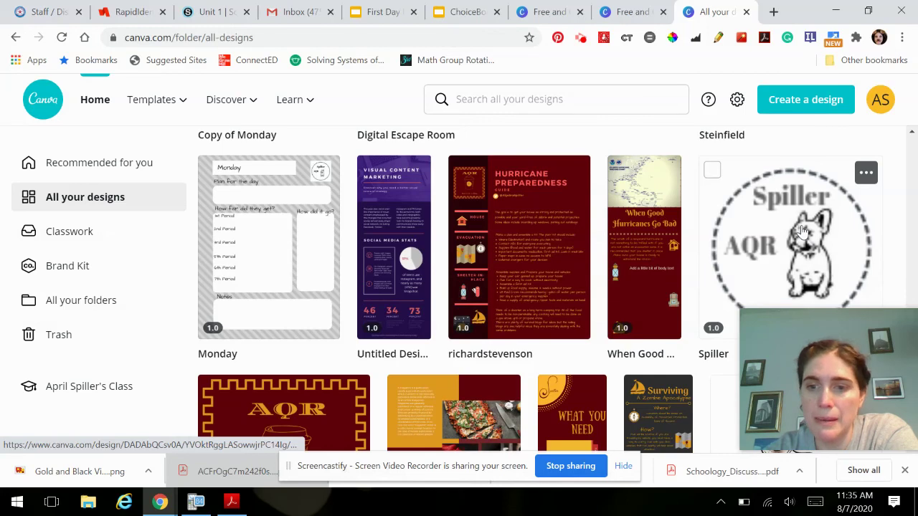
scroll(502, 352, "down", 3)
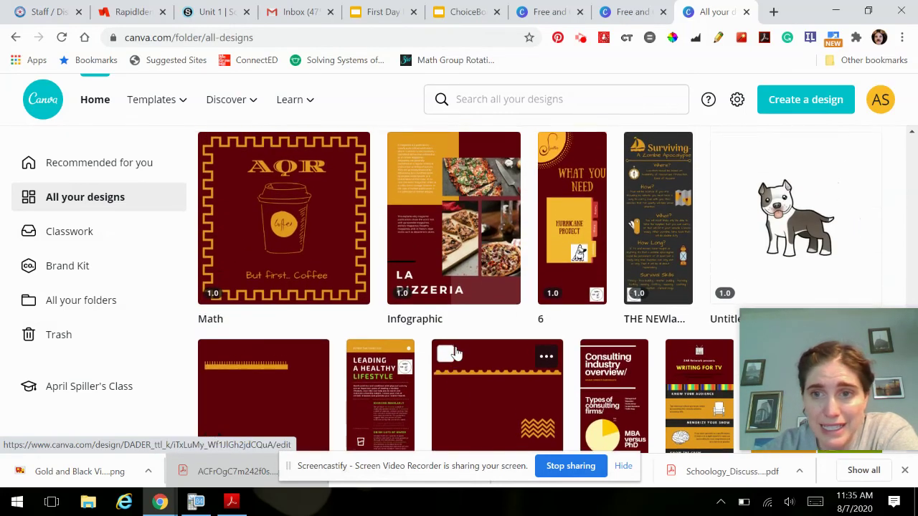
scroll(454, 353, "up", 1)
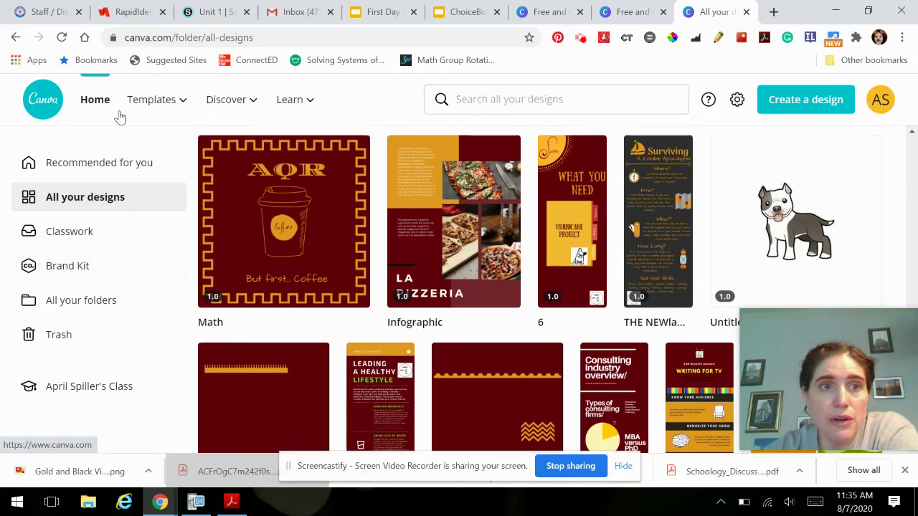
mouse_move(138, 105)
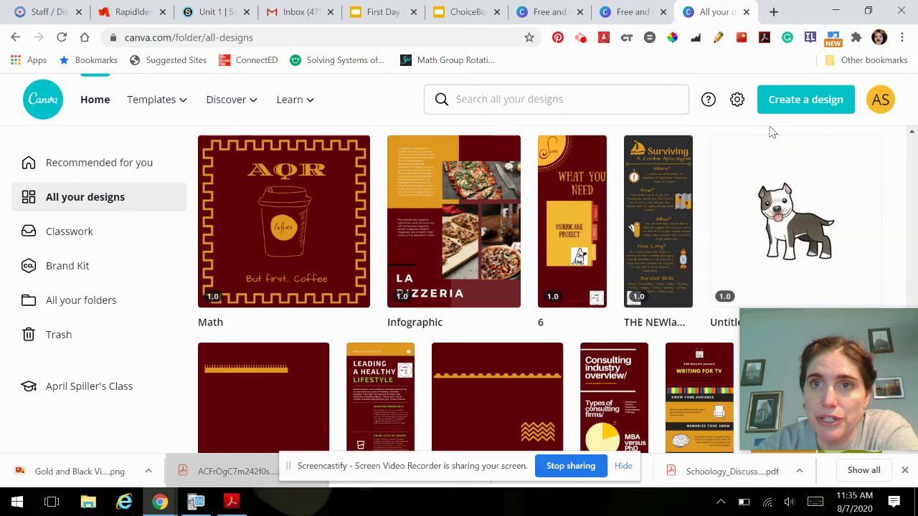
mouse_move(720, 224)
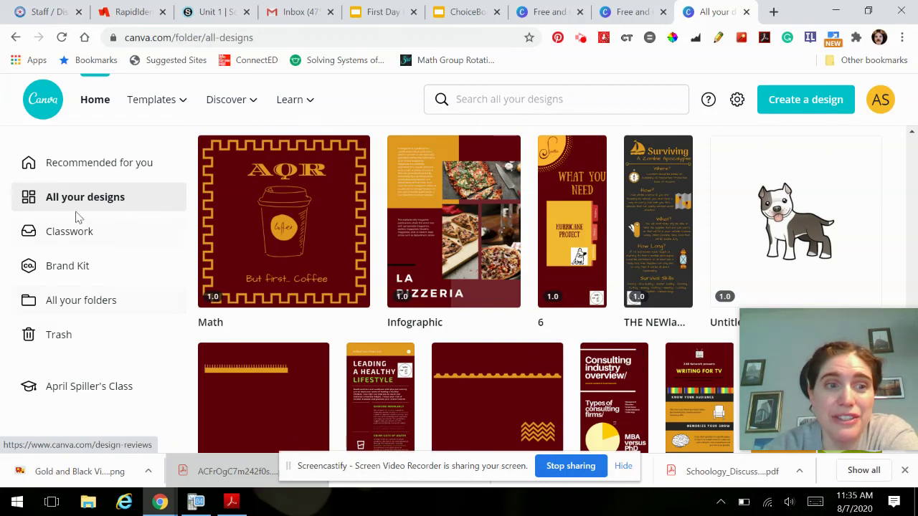
Open the saved Math design in the editor.
left_click(282, 199)
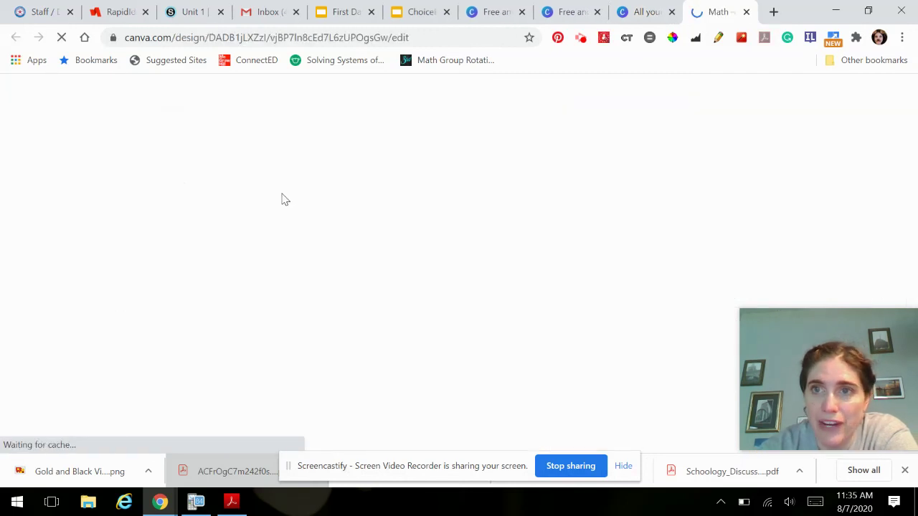